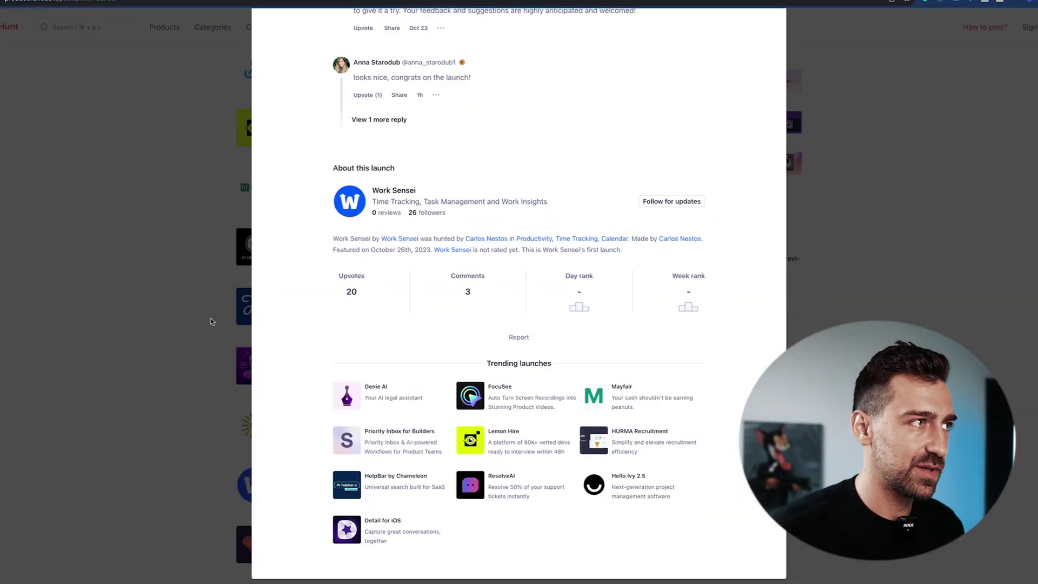
Step: Close the Work Sensei post and scroll through the Product Hunt feed
{"action": "right_click", "coordinate": [211, 321]}
{"action": "left_click", "coordinate": [185, 320]}
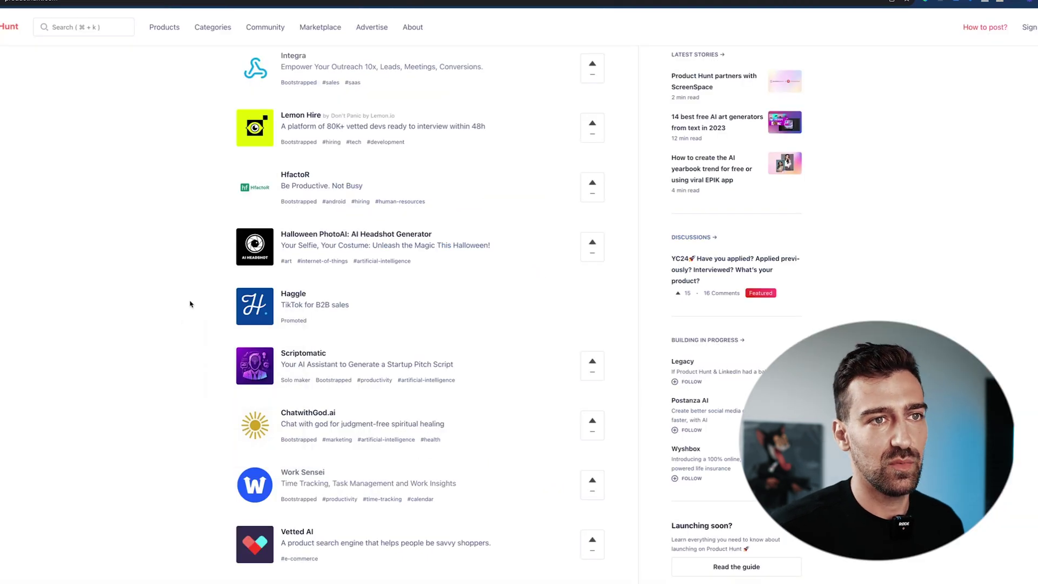
{"action": "scroll", "coordinate": [190, 304], "scroll_direction": "up", "scroll_amount": 8}
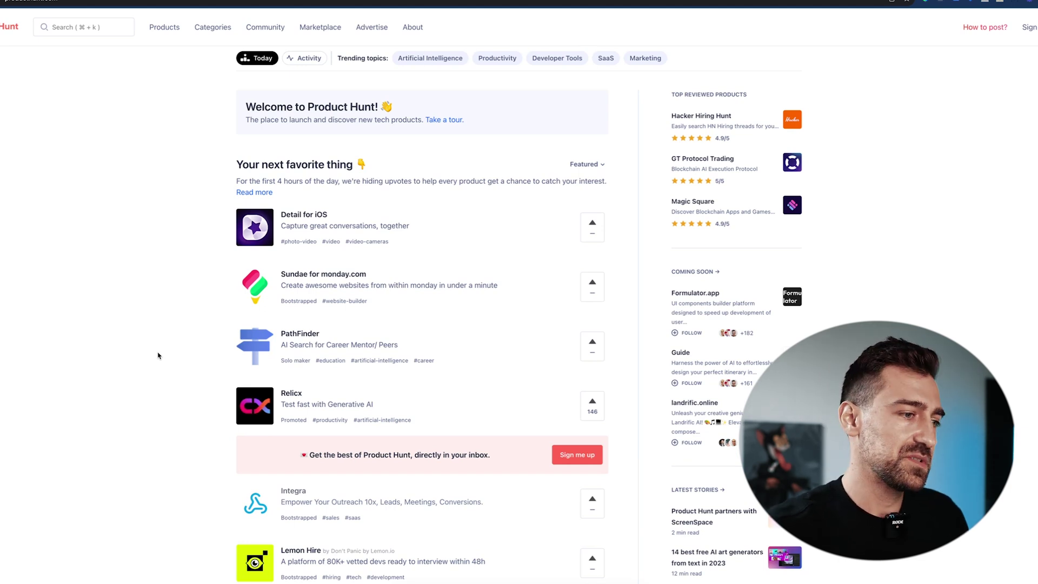
{"action": "scroll", "coordinate": [158, 355], "scroll_direction": "down", "scroll_amount": 10}
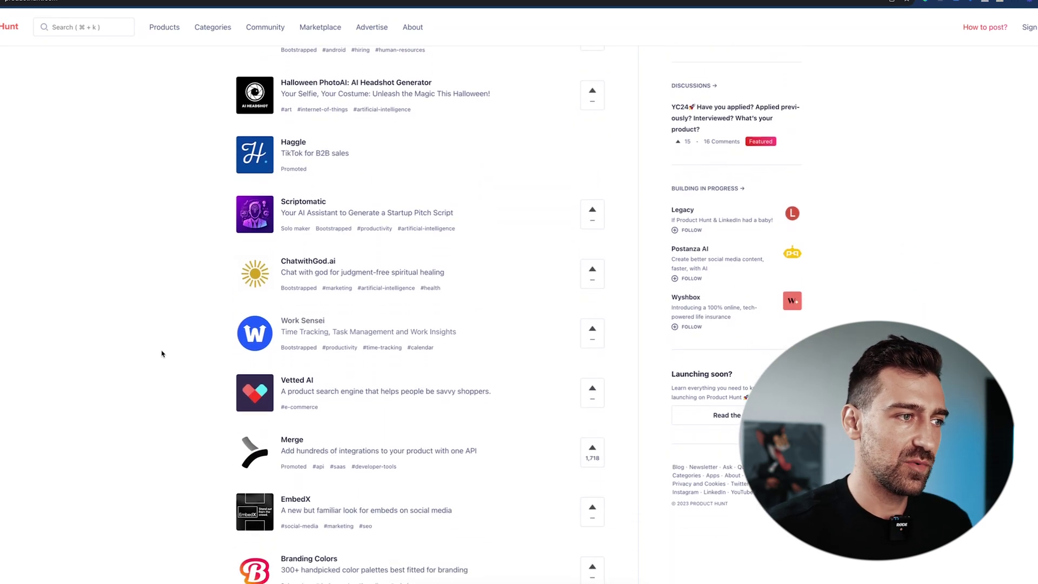
Step: Reopen the Work Sensei product page and review its list of website links
{"action": "left_click", "coordinate": [253, 338]}
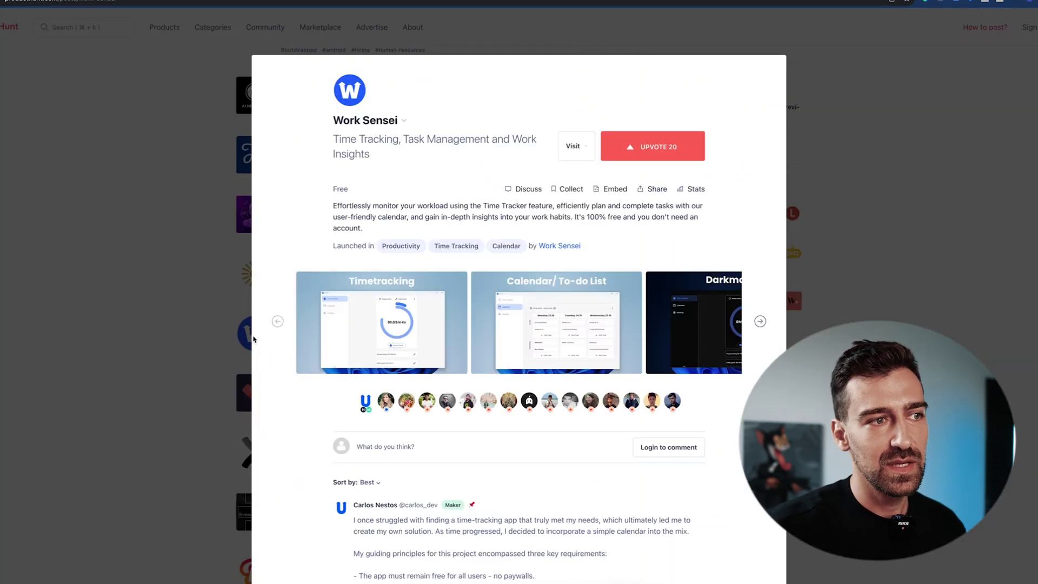
{"action": "left_click", "coordinate": [577, 146]}
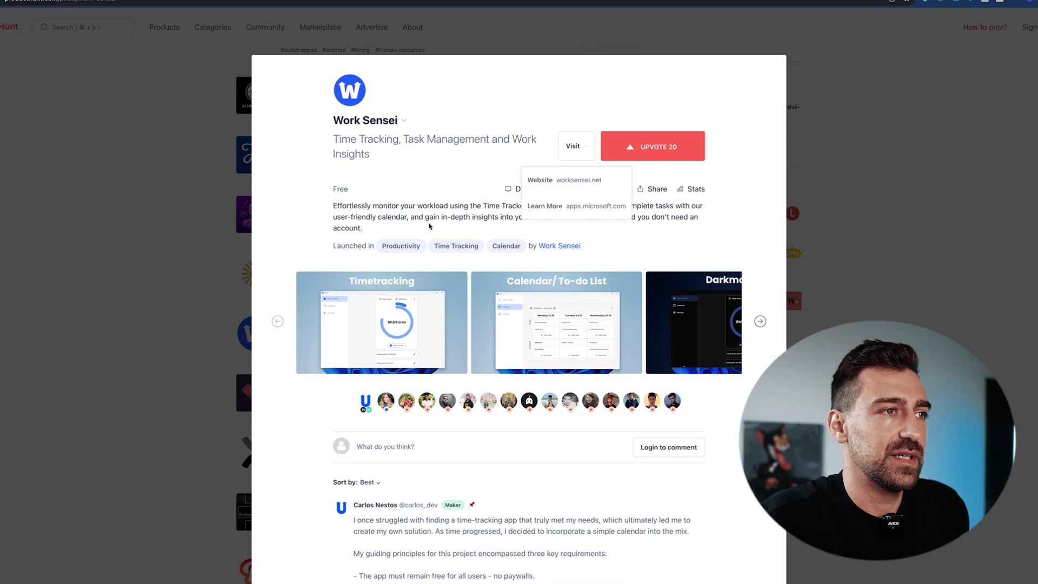
{"action": "left_click", "coordinate": [397, 190]}
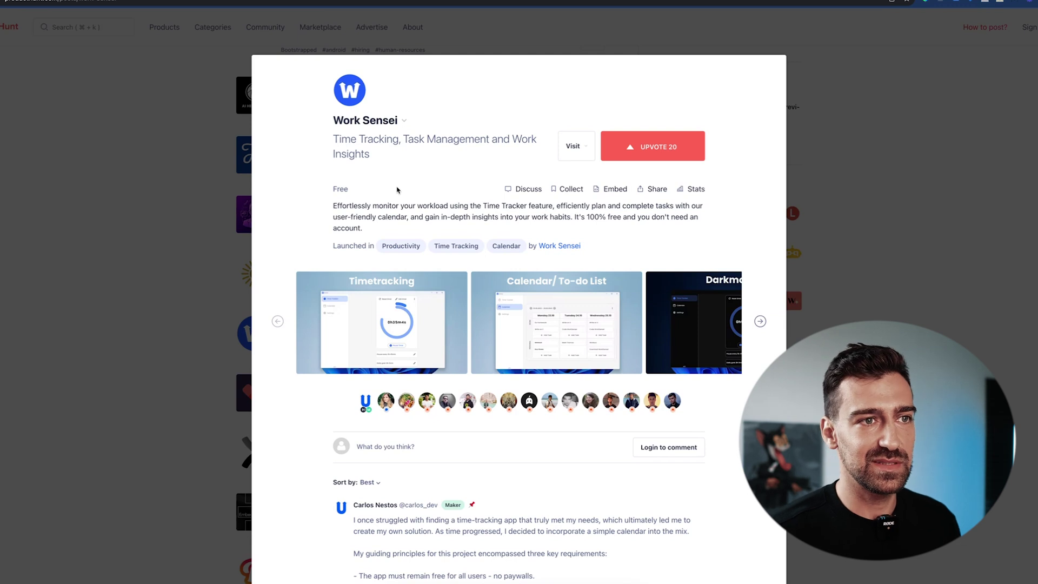
{"action": "left_click", "coordinate": [141, 311]}
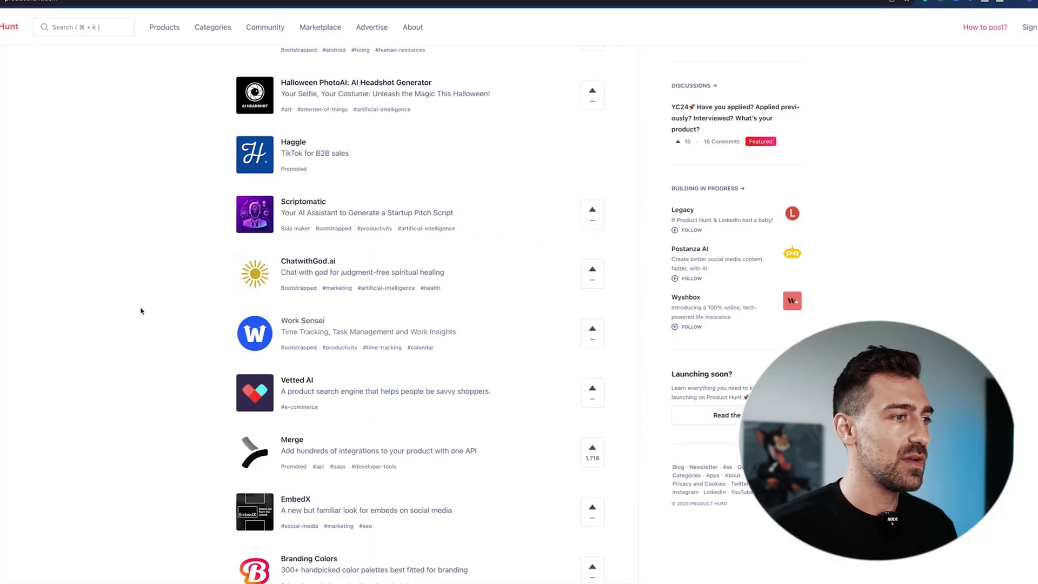
{"action": "scroll", "coordinate": [140, 311], "scroll_direction": "down", "scroll_amount": 3}
{"action": "scroll", "coordinate": [141, 311], "scroll_direction": "down", "scroll_amount": 10}
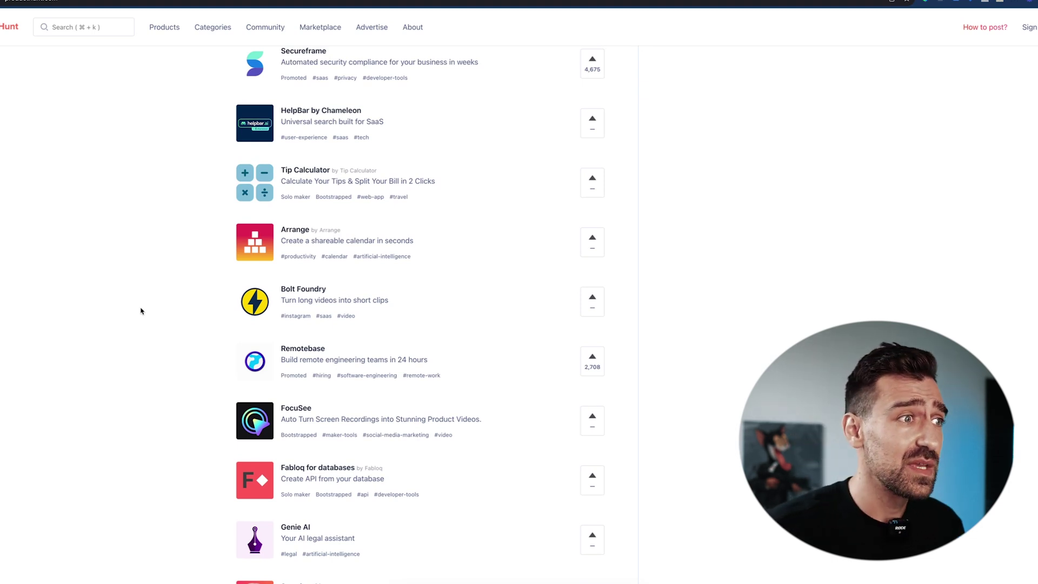
{"action": "scroll", "coordinate": [140, 311], "scroll_direction": "up", "scroll_amount": 6}
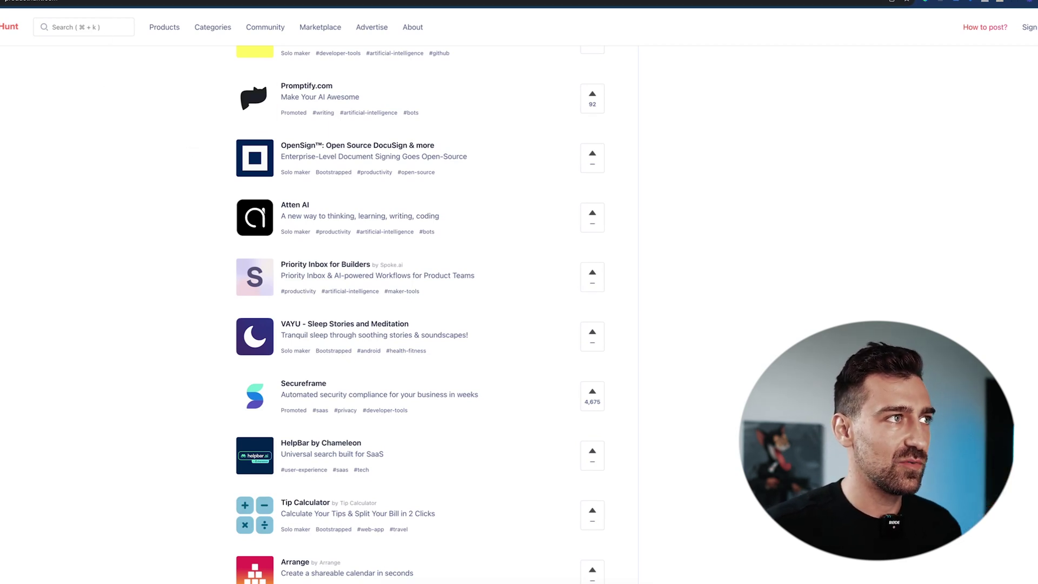
Step: On the WorkSensei site, accept the cookie notice so the Release video loads
{"action": "left_click", "coordinate": [162, 20]}
{"action": "scroll", "coordinate": [264, 217], "scroll_direction": "down", "scroll_amount": 5}
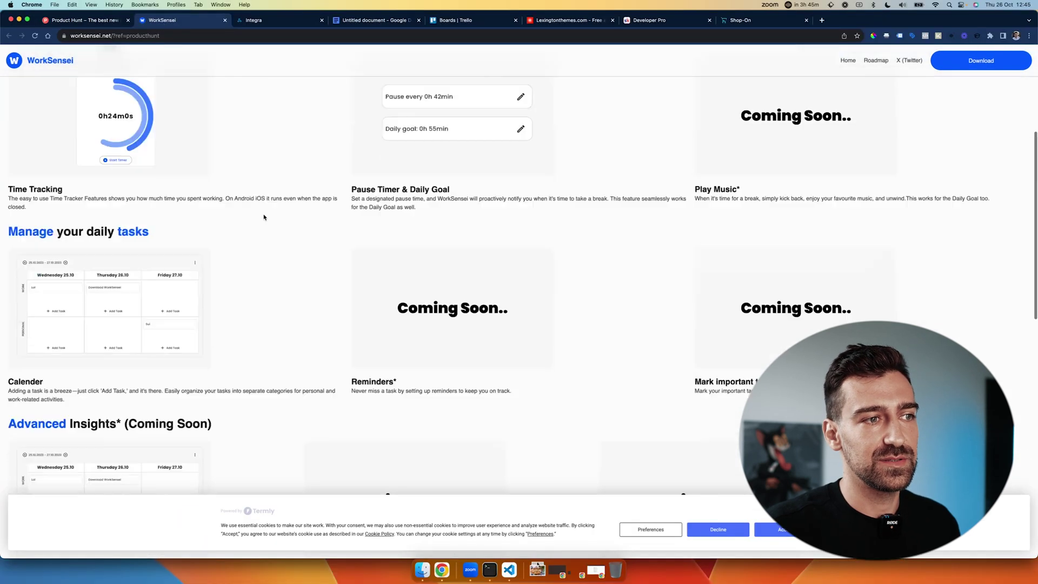
{"action": "scroll", "coordinate": [264, 217], "scroll_direction": "down", "scroll_amount": 6}
{"action": "scroll", "coordinate": [263, 217], "scroll_direction": "up", "scroll_amount": 15}
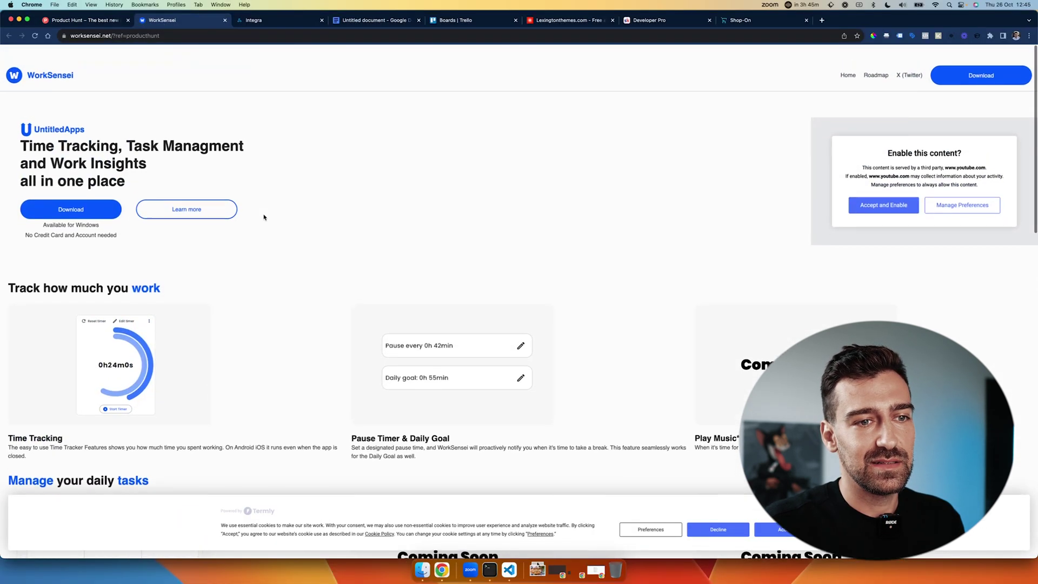
{"action": "left_click", "coordinate": [768, 534]}
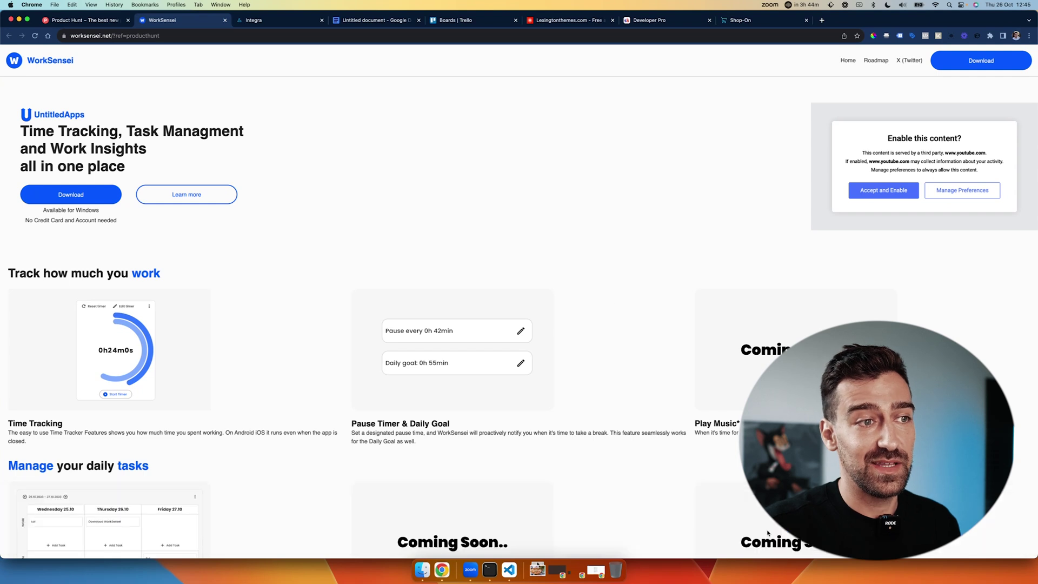
{"action": "scroll", "coordinate": [624, 384], "scroll_direction": "down", "scroll_amount": 1}
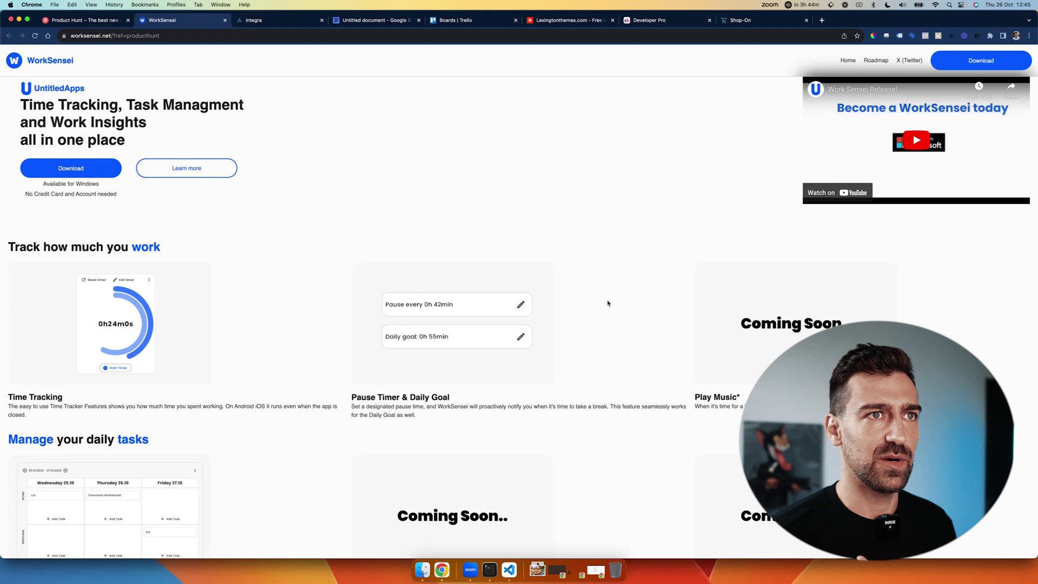
Step: Load ionut1oo.github.io/portfolio in place of the Shop-On tab, glancing back at WorkSensei
{"action": "left_click", "coordinate": [740, 20]}
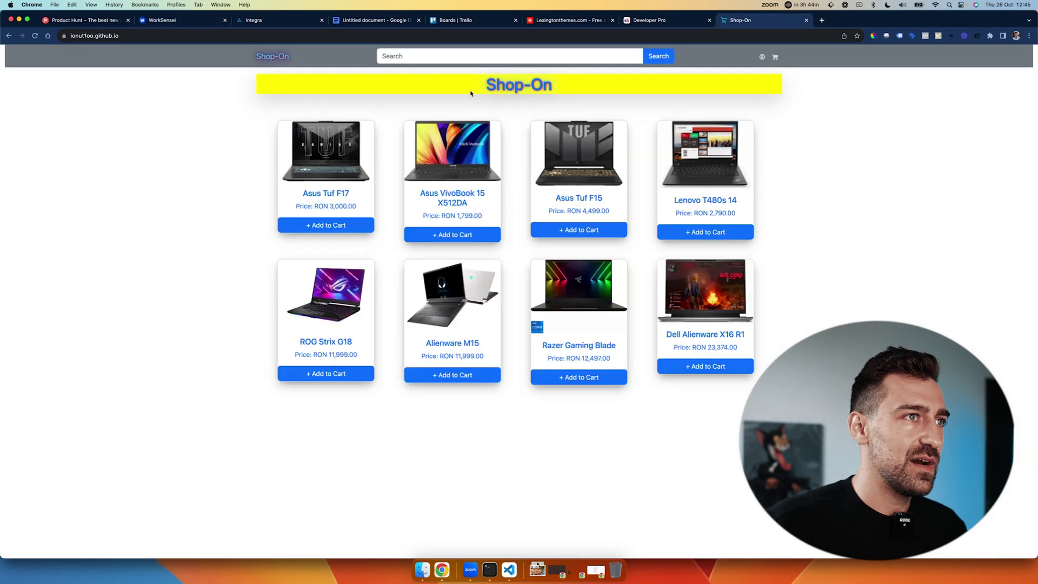
{"action": "key", "text": "super+l"}
{"action": "type", "text": "ionut1oo.github.io/portfolio"}
{"action": "key", "text": "Return"}
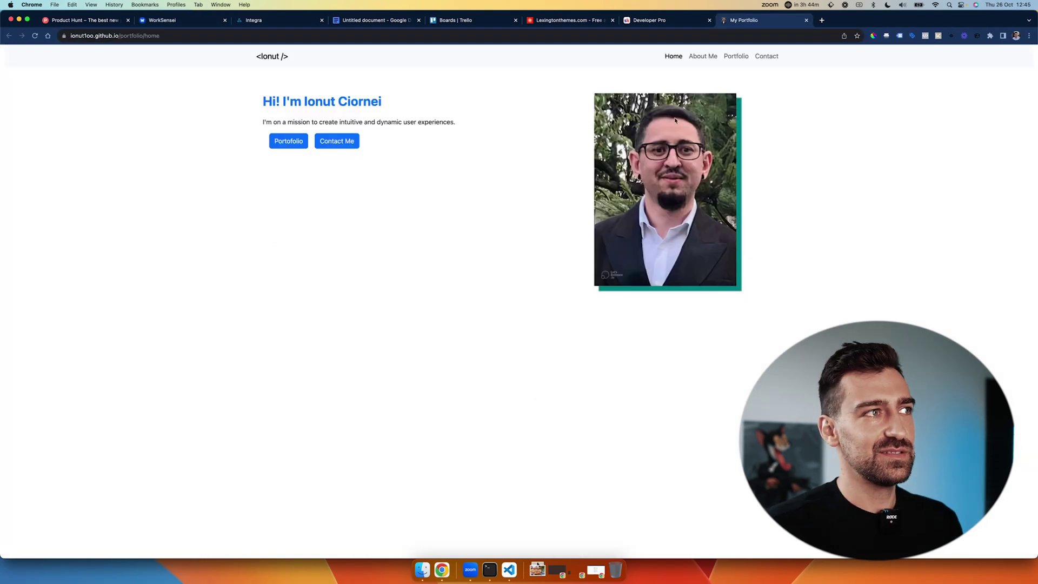
{"action": "left_click", "coordinate": [197, 21]}
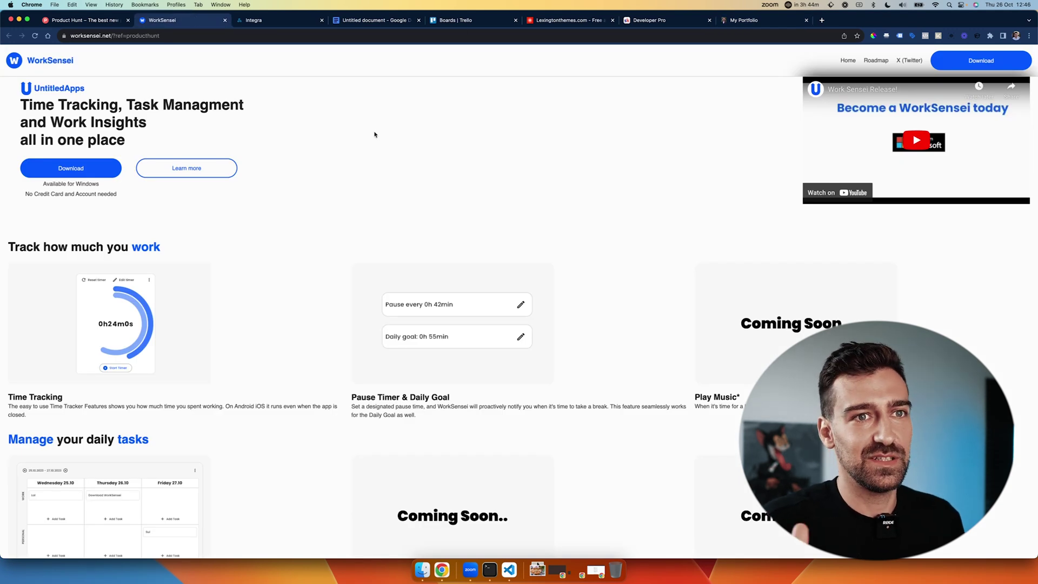
{"action": "left_click", "coordinate": [733, 21]}
Step: Return to the WorkSensei page, then bring up the blank Untitled Google Docs document
{"action": "left_click", "coordinate": [196, 20]}
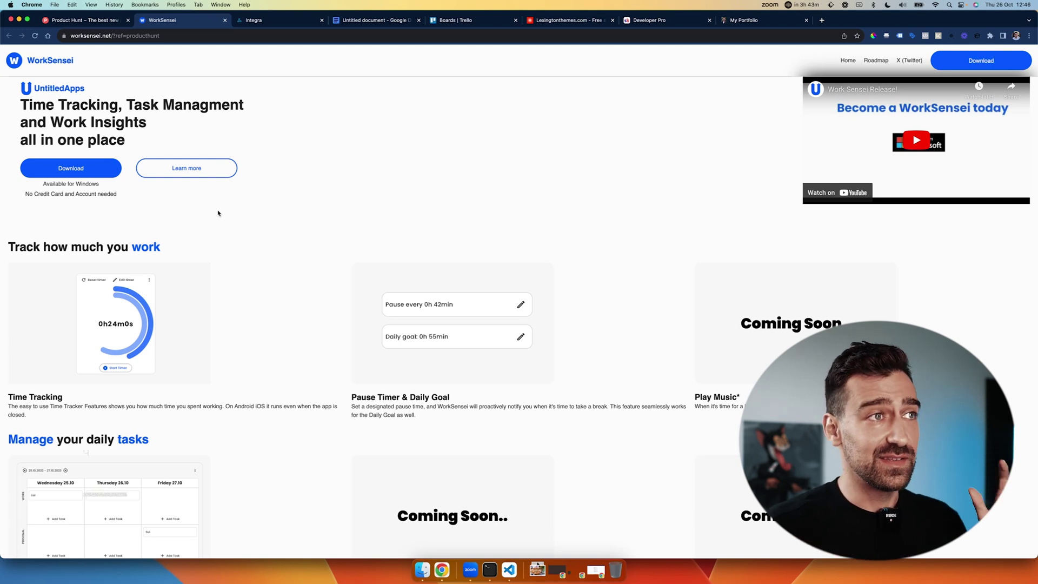
{"action": "left_click", "coordinate": [355, 21]}
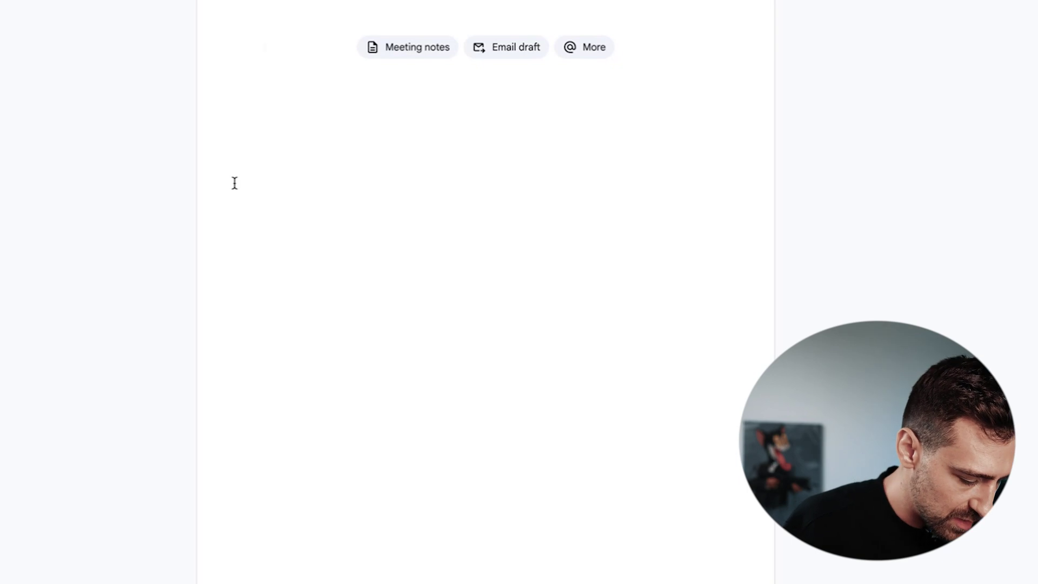
Step: Write 'create login', 'create signup' and 'create theme change' on separate lines and select them
{"action": "type", "text": "create login"}
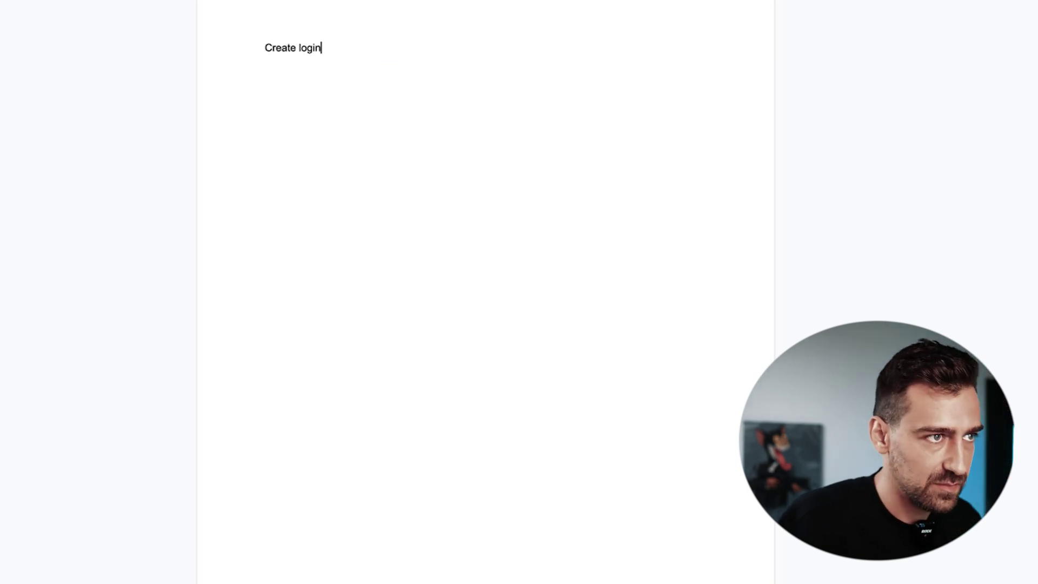
{"action": "key", "text": "Return"}
{"action": "type", "text": "creat"}
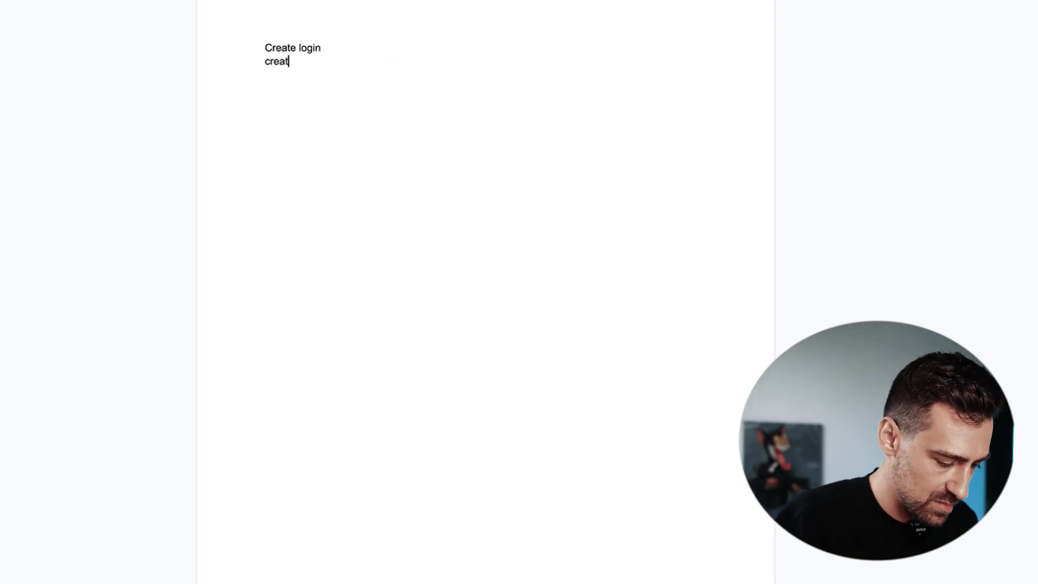
{"action": "type", "text": "e signup"}
{"action": "key", "text": "Return"}
{"action": "type", "text": "create theme change"}
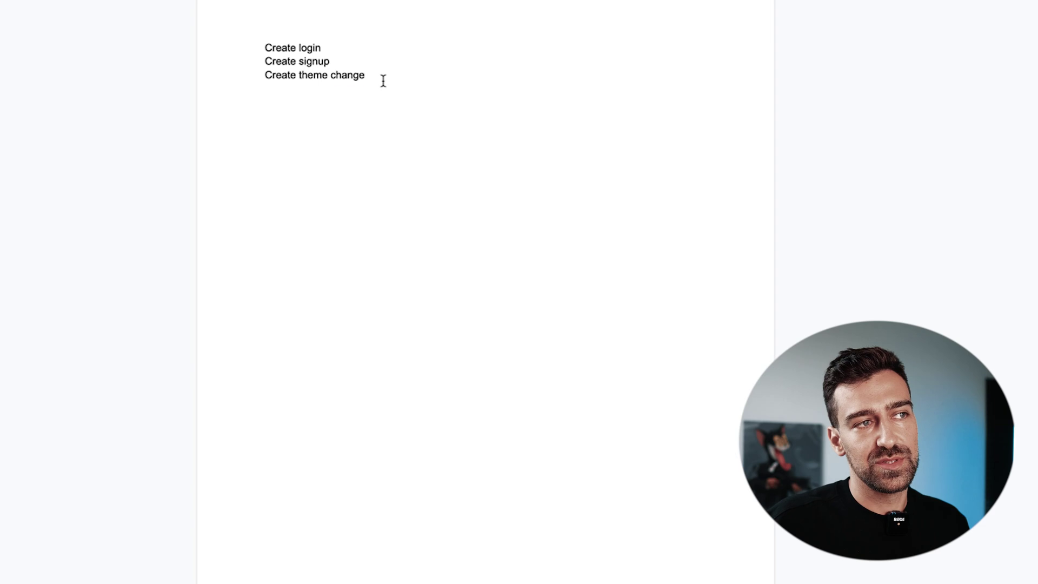
{"action": "left_click_drag", "start_coordinate": [383, 81], "coordinate": [204, 42]}
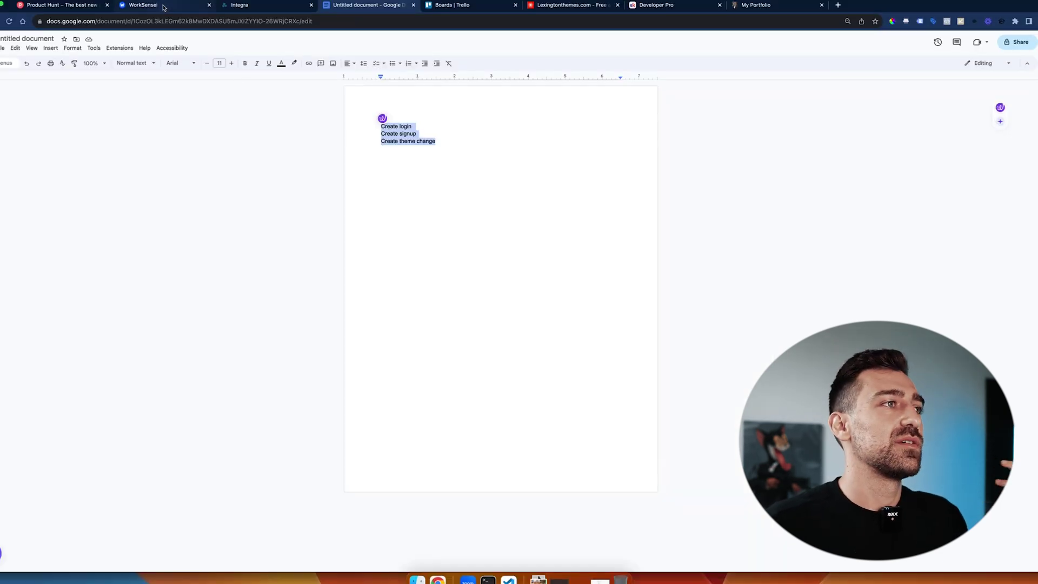
{"action": "left_click", "coordinate": [163, 8]}
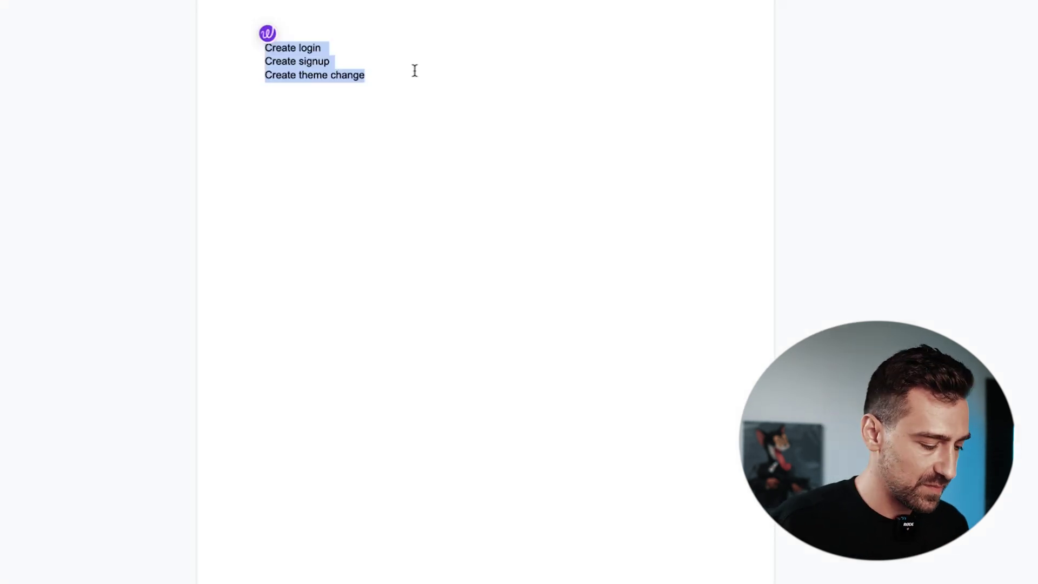
{"action": "key", "text": "BackSpace"}
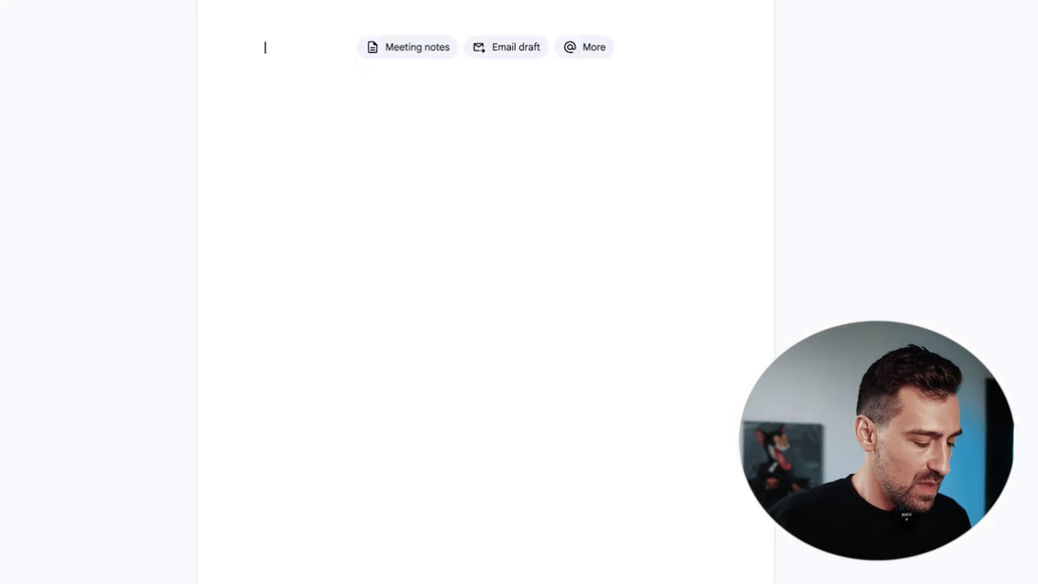
{"action": "type", "text": "As a user "}
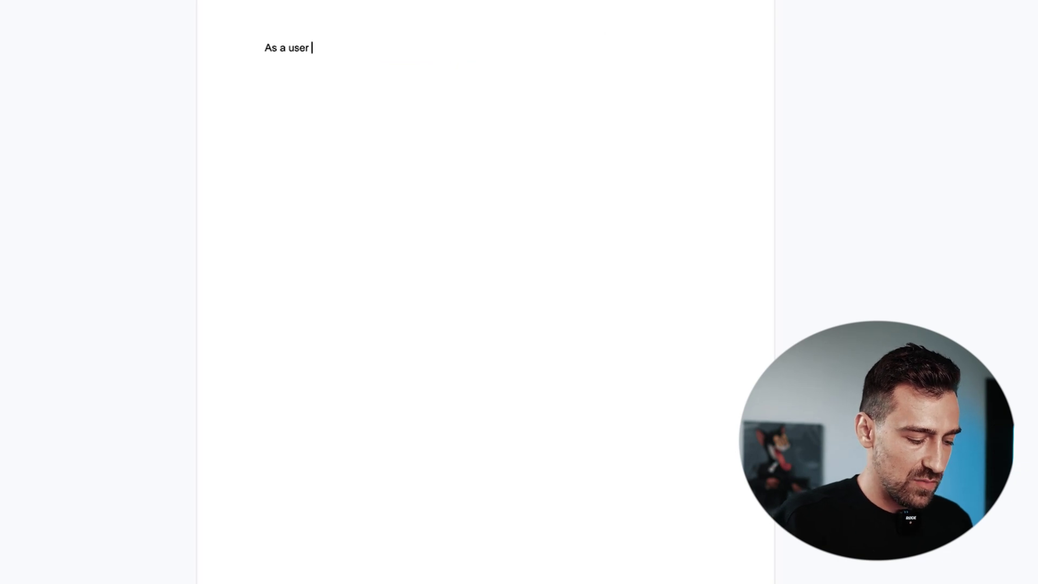
{"action": "type", "text": "I want to "}
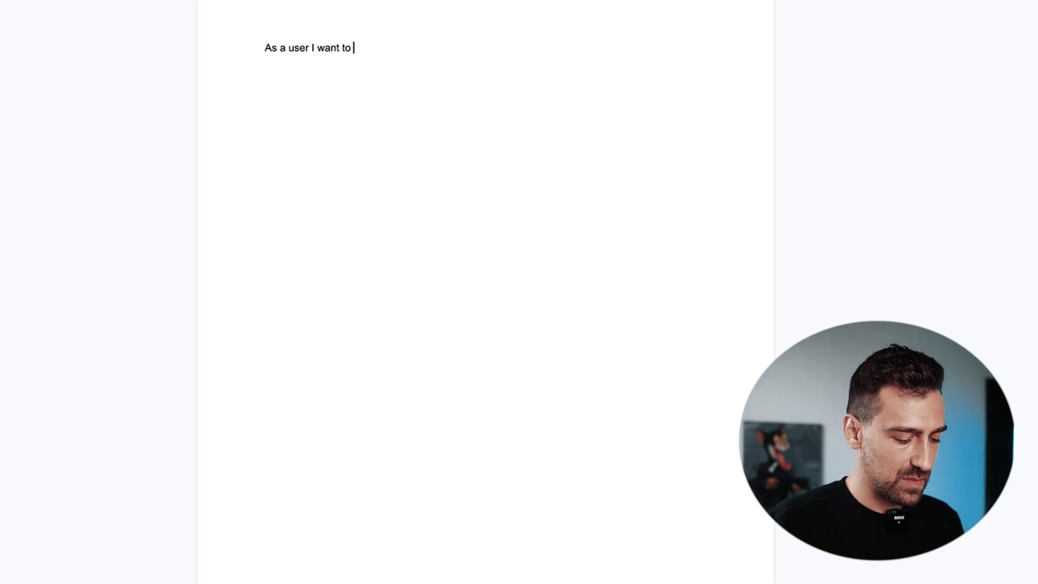
{"action": "type", "text": "start an"}
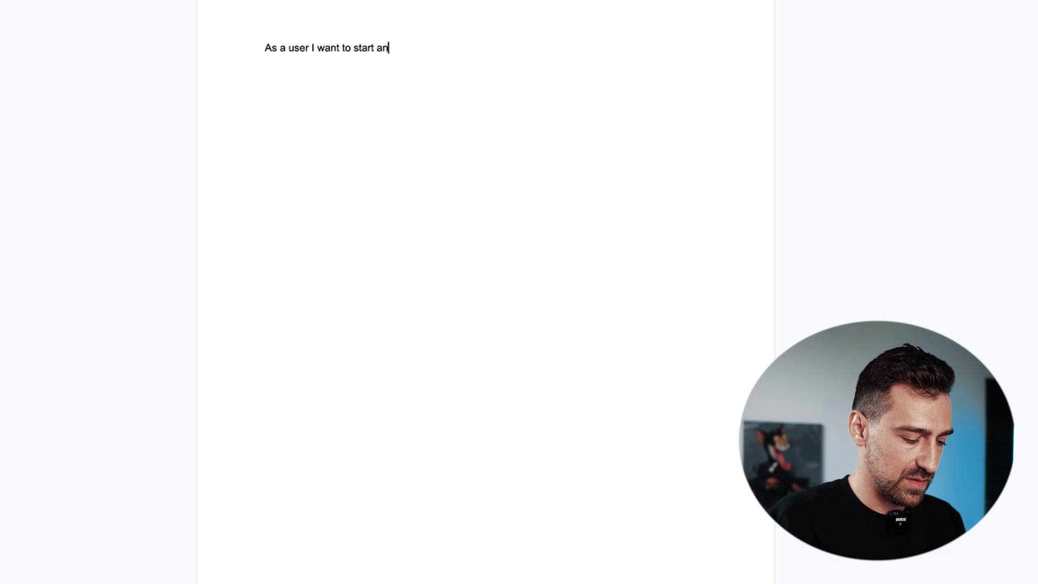
{"action": "type", "text": " activity "}
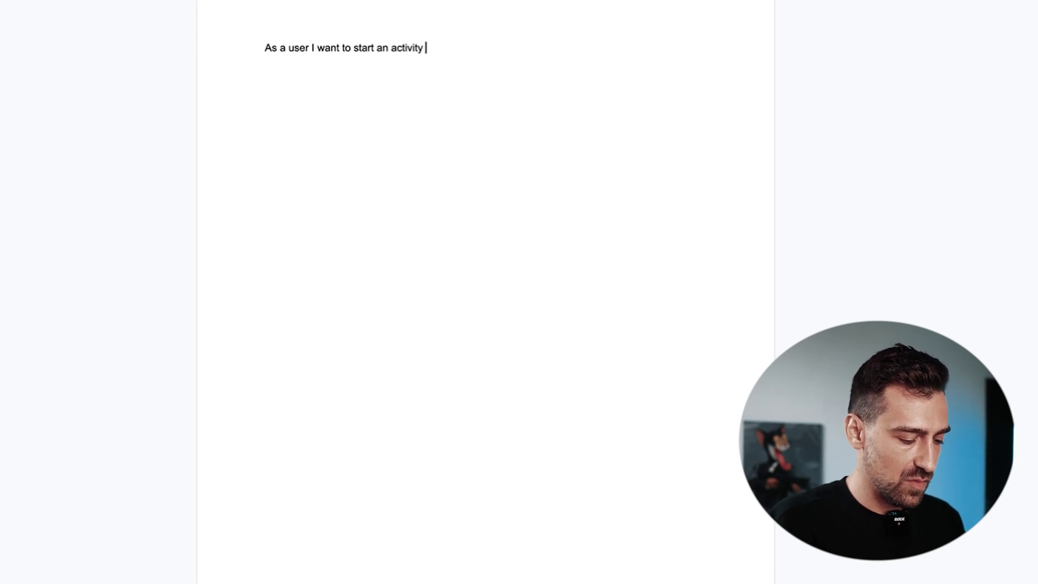
{"action": "type", "text": "with a keyboa"}
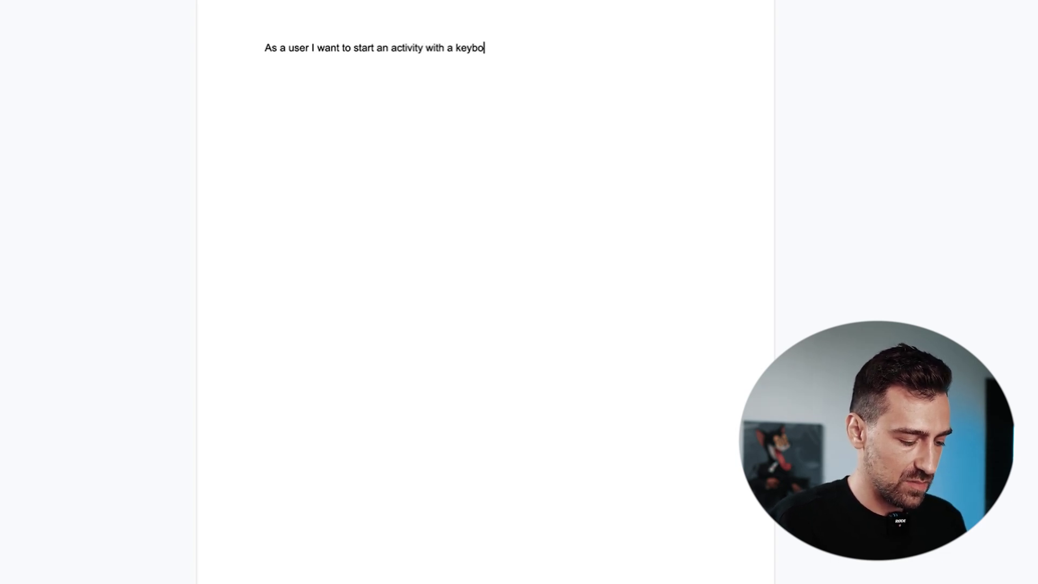
{"action": "type", "text": "rd short"}
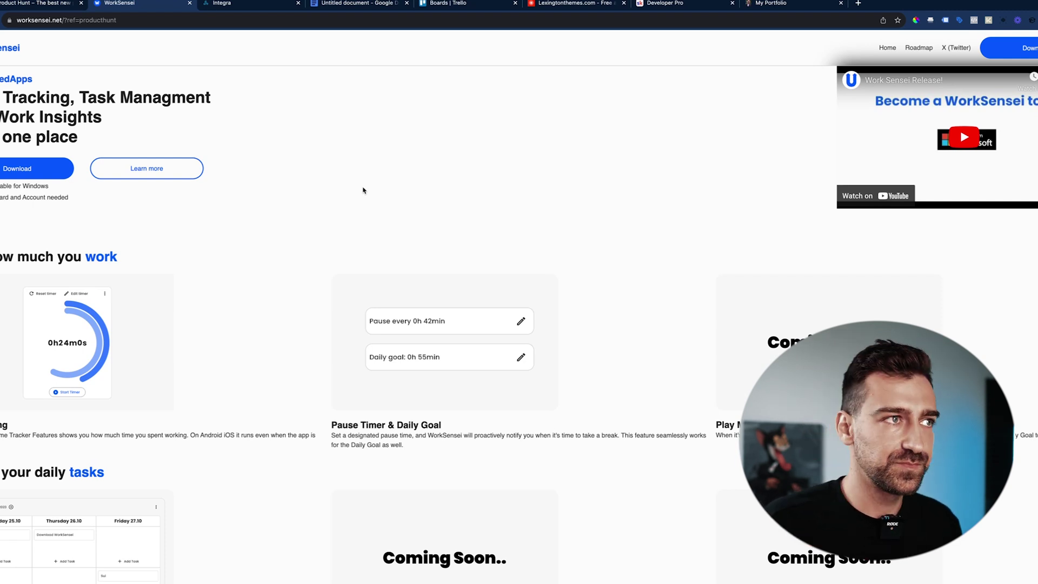
{"action": "left_click", "coordinate": [352, 4]}
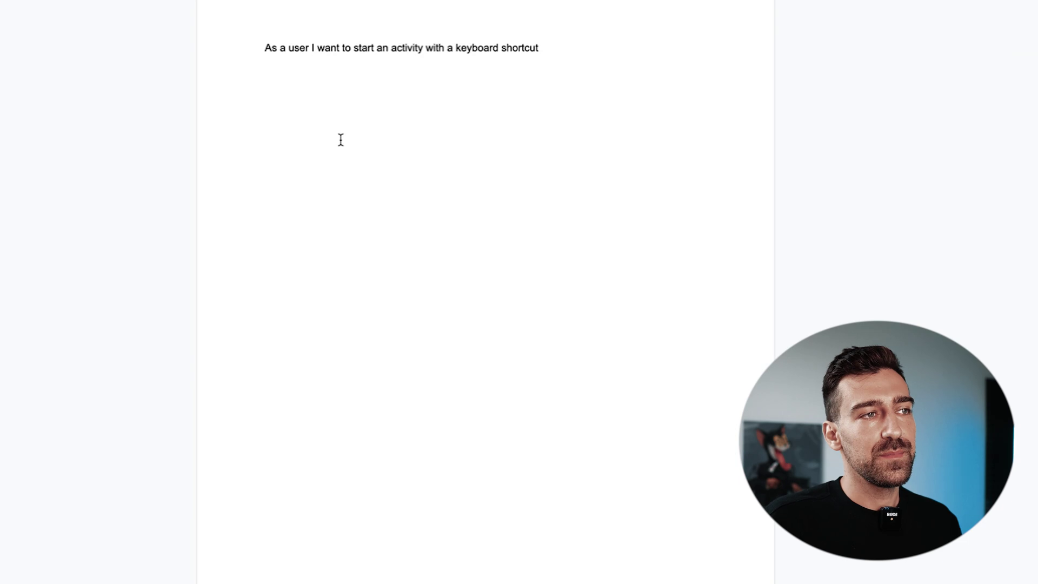
{"action": "type", "text": "As a user I want to track automatically what websites I'm spending my time on"}
{"action": "key", "text": "Return"}
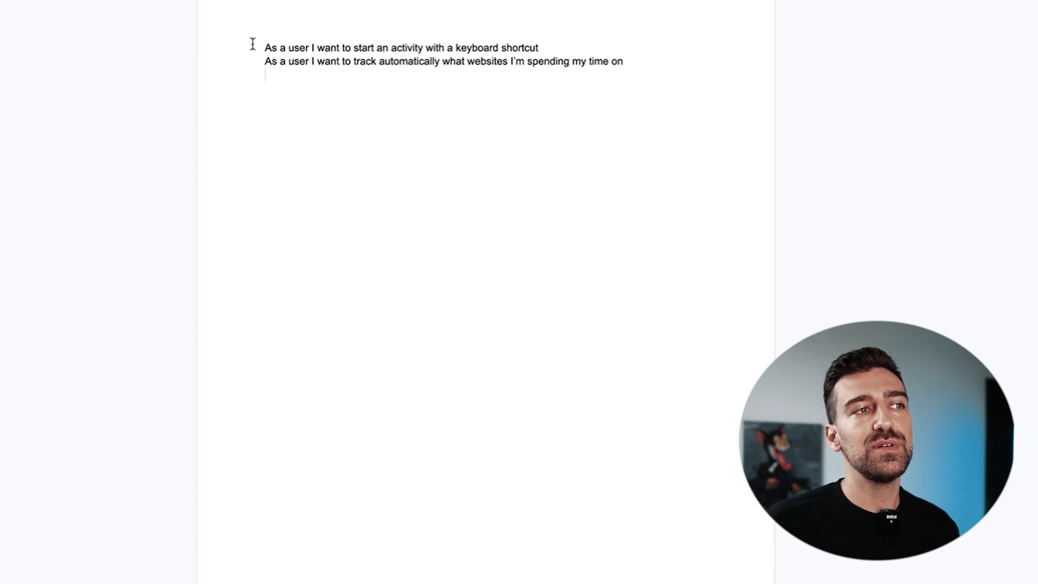
{"action": "left_click_drag", "start_coordinate": [252, 42], "coordinate": [563, 41]}
{"action": "left_click_drag", "start_coordinate": [679, 56], "coordinate": [268, 54]}
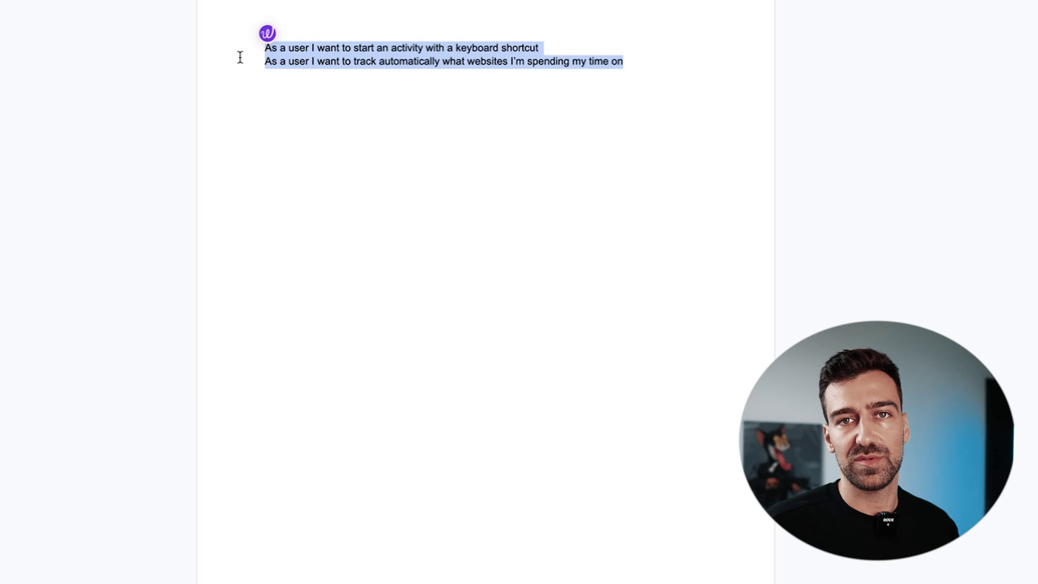
{"action": "left_click", "coordinate": [330, 89]}
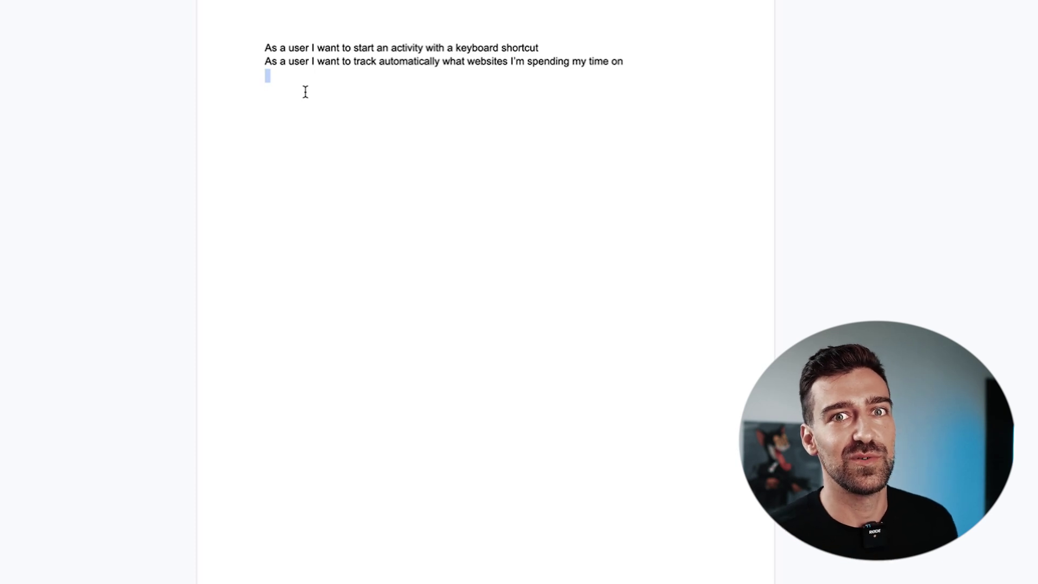
Step: Clear the text selection by clicking the blank third line of the document
{"action": "left_click", "coordinate": [527, 100]}
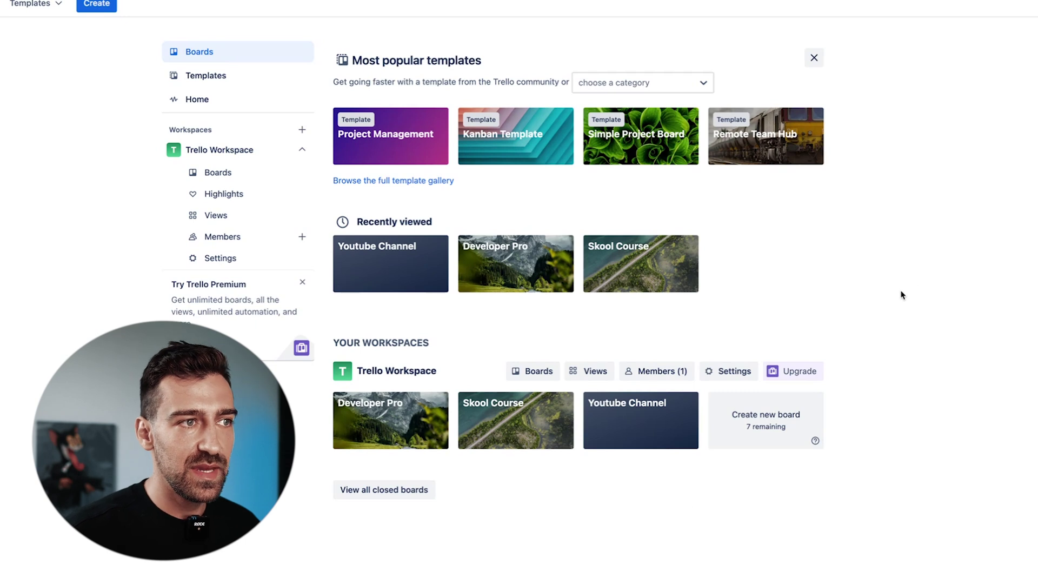
Step: Create the board 'sensei stuff' and add its first list, Ideas
{"action": "left_click", "coordinate": [754, 436]}
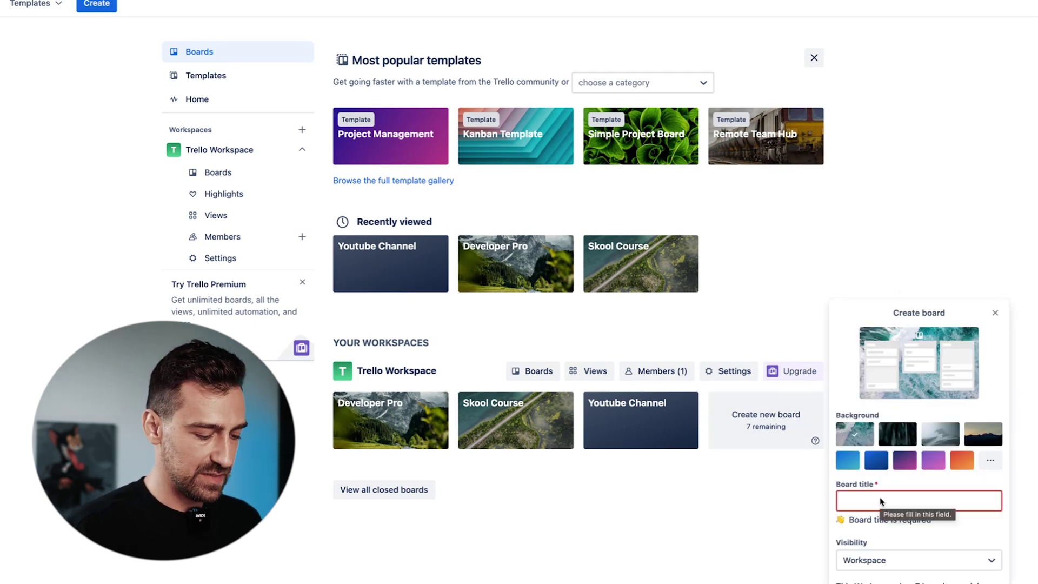
{"action": "type", "text": "sensei stuff"}
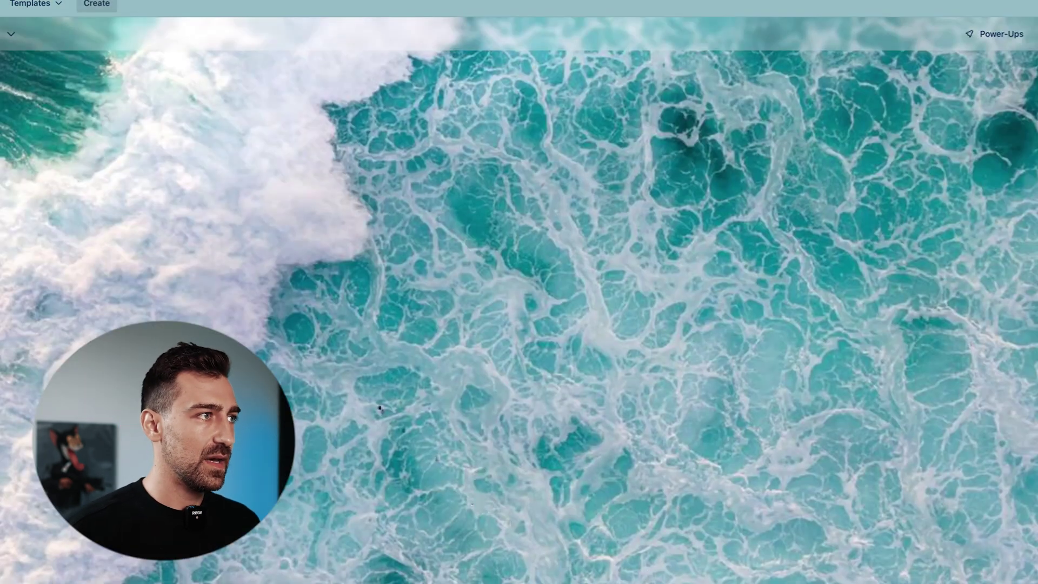
{"action": "type", "text": "Ideas"}
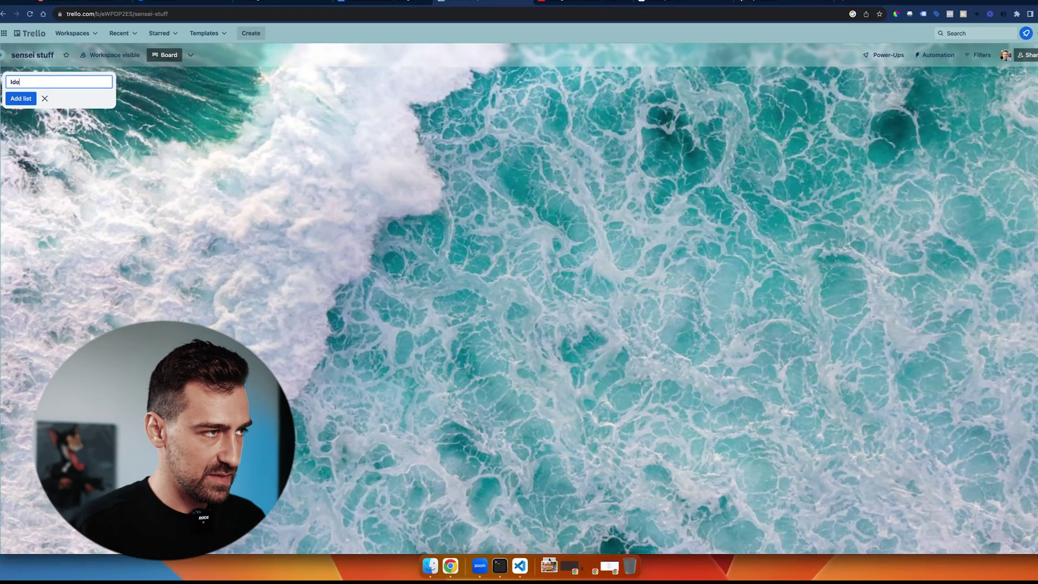
{"action": "key", "text": "Return"}
Step: Add the lists TODO, IN PROGRESS and DONE to the board
{"action": "type", "text": "TODO"}
{"action": "key", "text": "Return"}
{"action": "type", "text": "IN"}
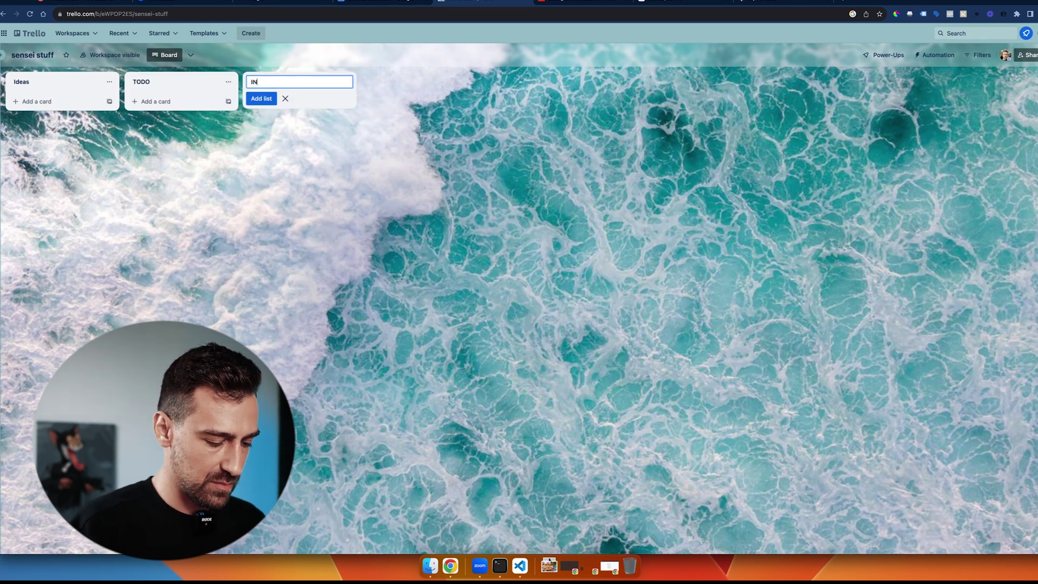
{"action": "type", "text": " PROGRE"}
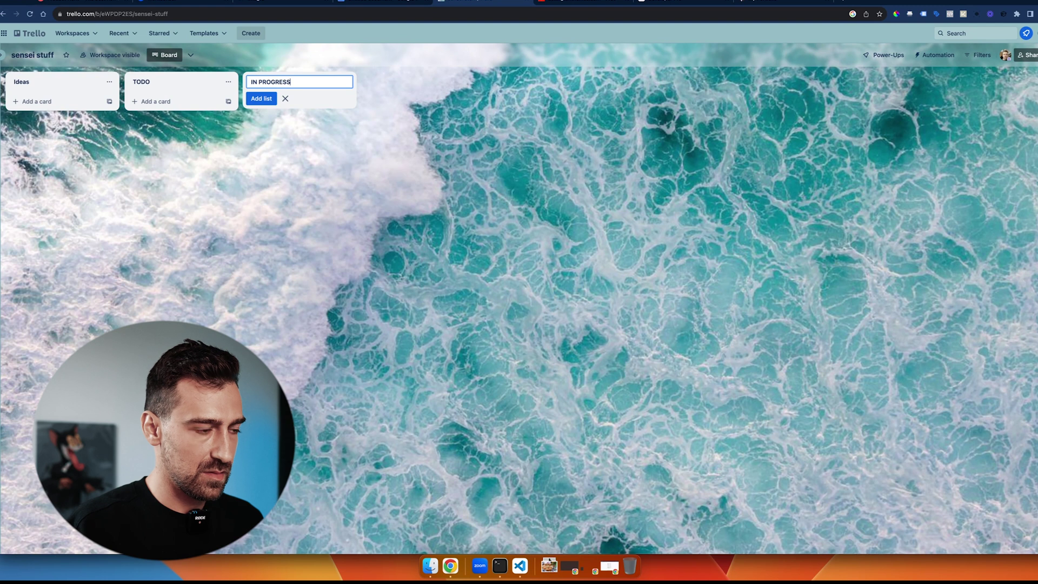
{"action": "type", "text": "SS"}
{"action": "key", "text": "Return"}
{"action": "type", "text": "DONE"}
{"action": "key", "text": "Return"}
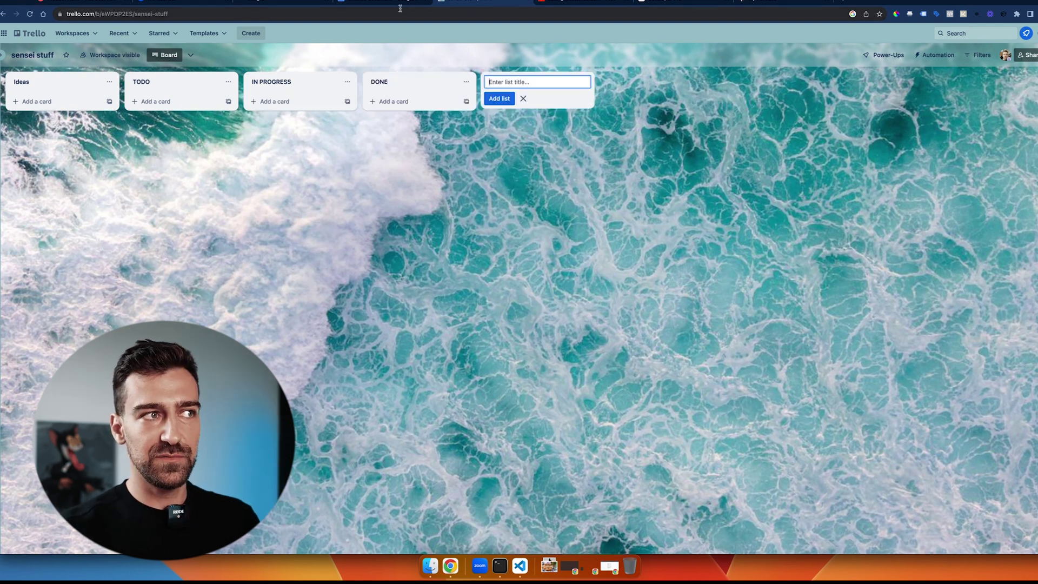
Step: Check the user-story notes in Google Docs, then return to the sensei stuff board
{"action": "left_click", "coordinate": [349, 1]}
{"action": "left_click", "coordinate": [455, 4]}
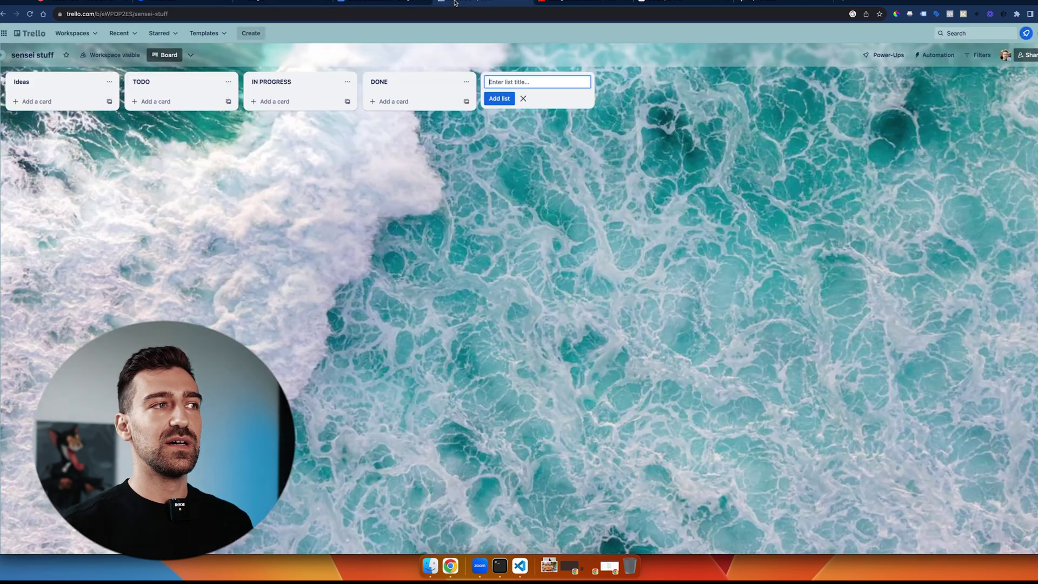
{"action": "left_click", "coordinate": [394, 1]}
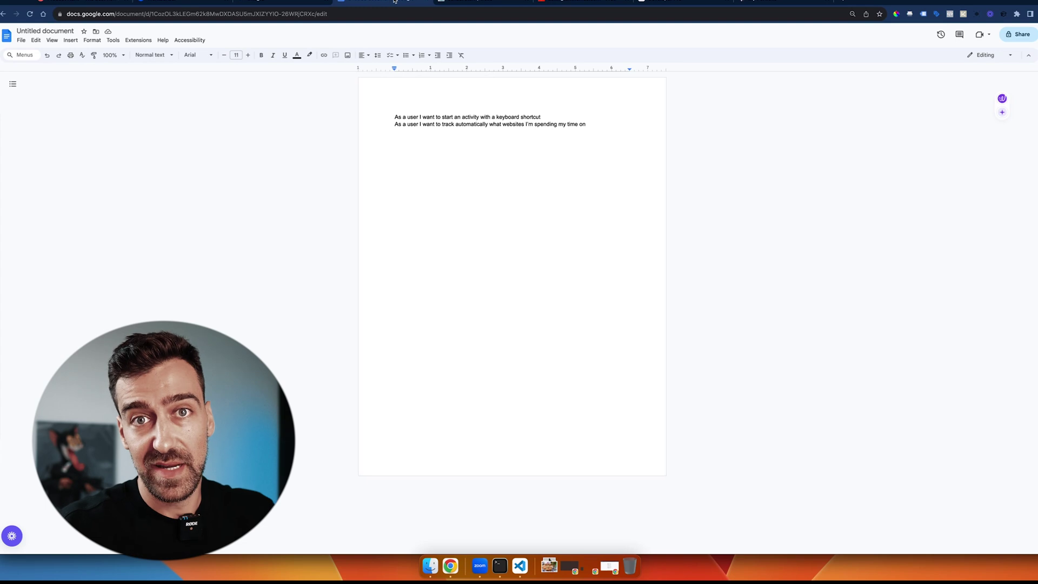
{"action": "left_click", "coordinate": [457, 2]}
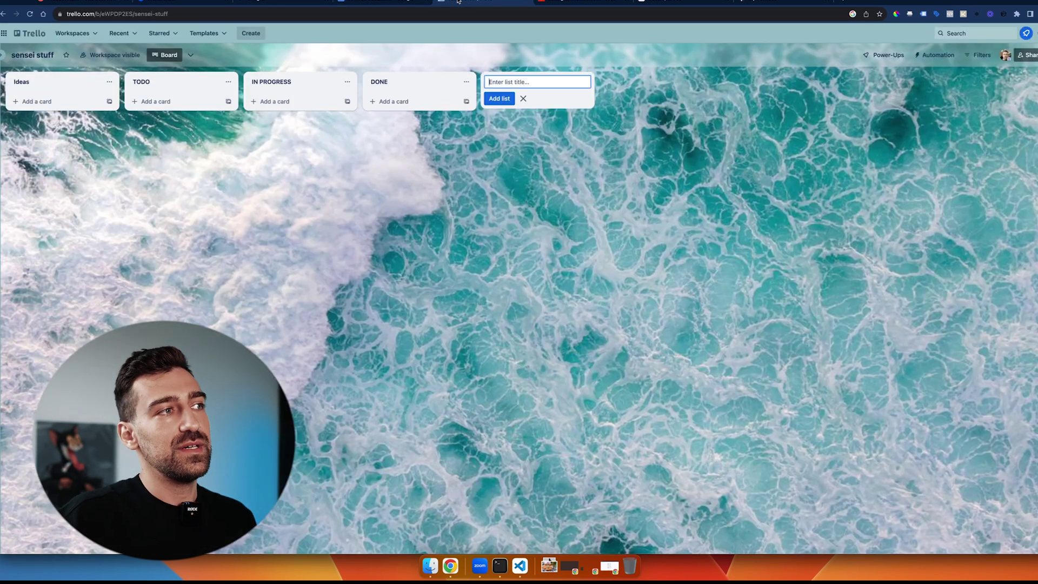
Step: Add Ideas cards 'Setup the landing page' and 'Make the first Page'
{"action": "left_click", "coordinate": [76, 102]}
{"action": "type", "text": "Setup the landing page"}
{"action": "key", "text": "Return"}
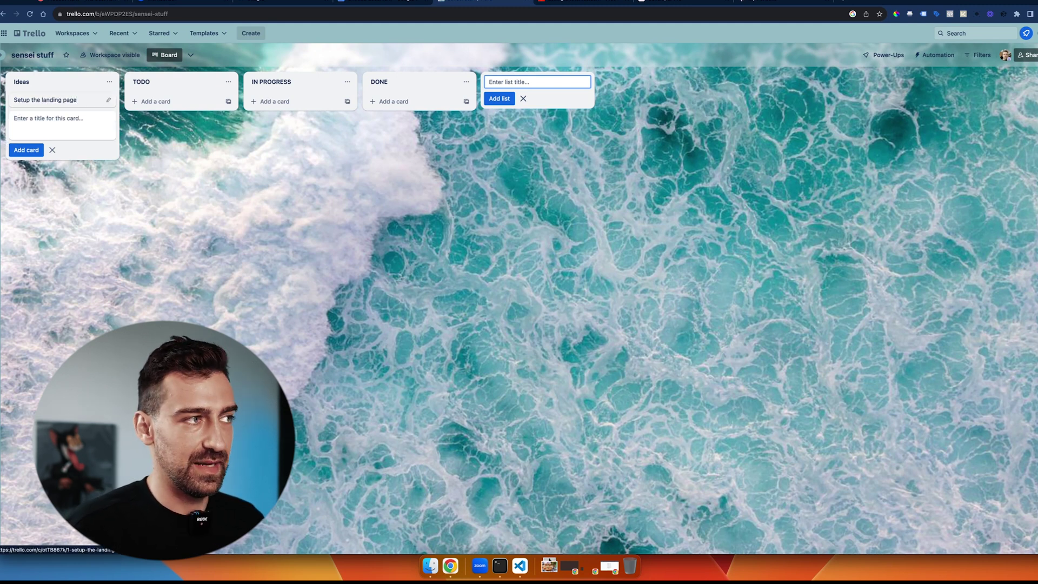
{"action": "type", "text": "Make the first"}
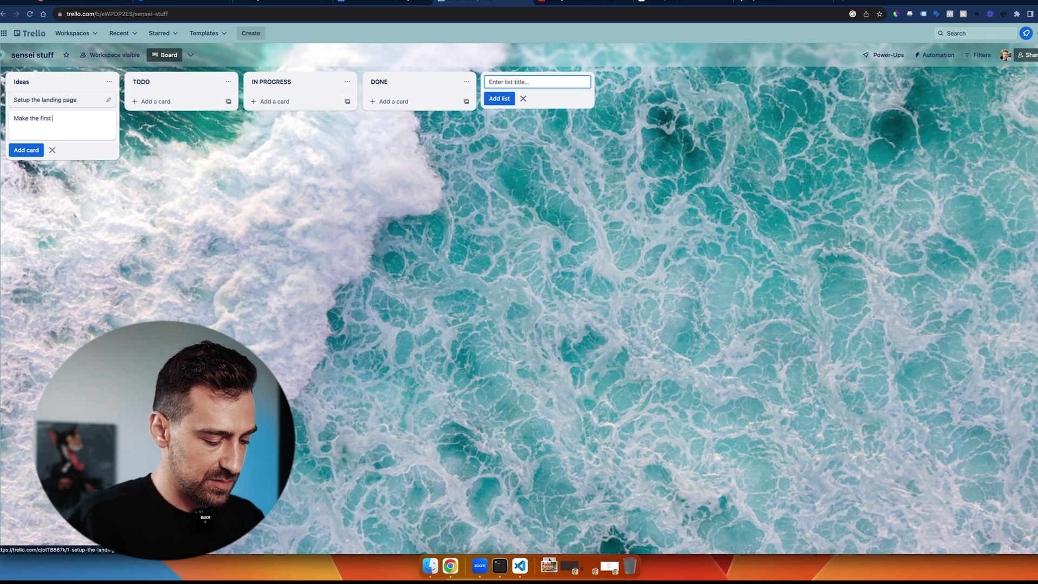
{"action": "type", "text": " Page"}
{"action": "key", "text": "Return"}
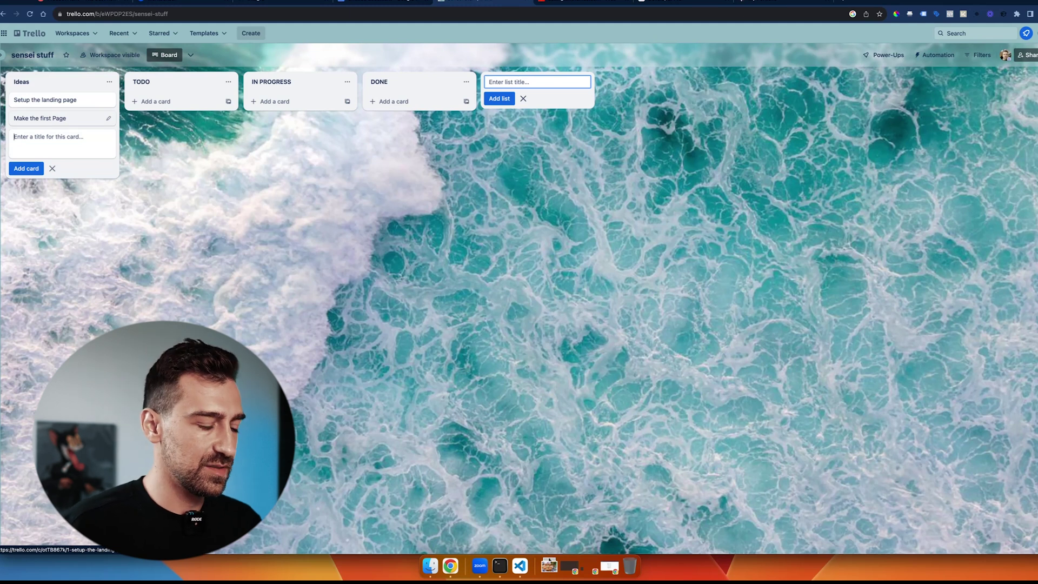
Step: Add a 'Setting up login' card into TODO and drag 'Make the first Page' to IN PROGRESS
{"action": "type", "text": "Setting up login"}
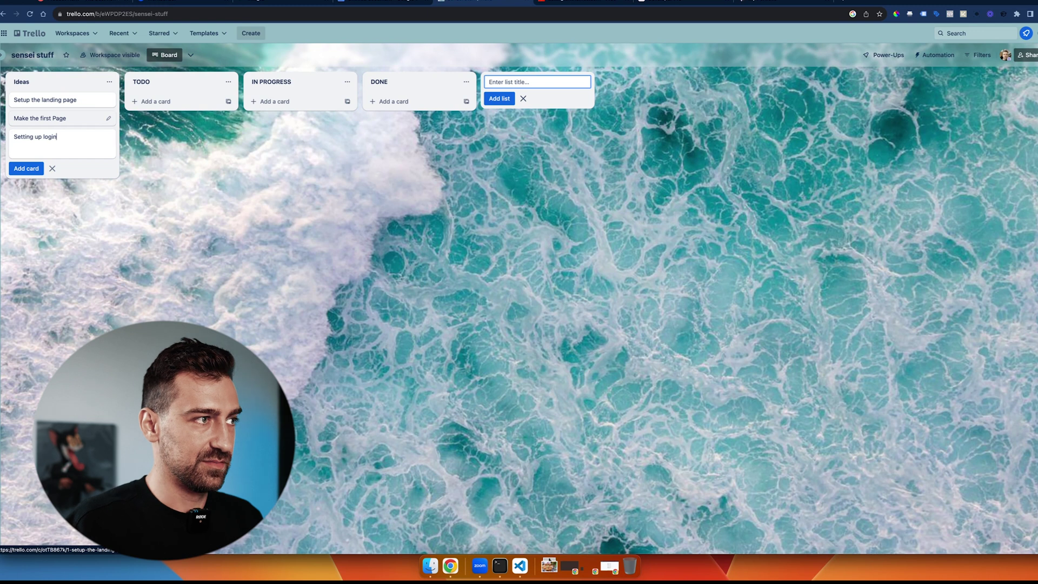
{"action": "key", "text": "Return"}
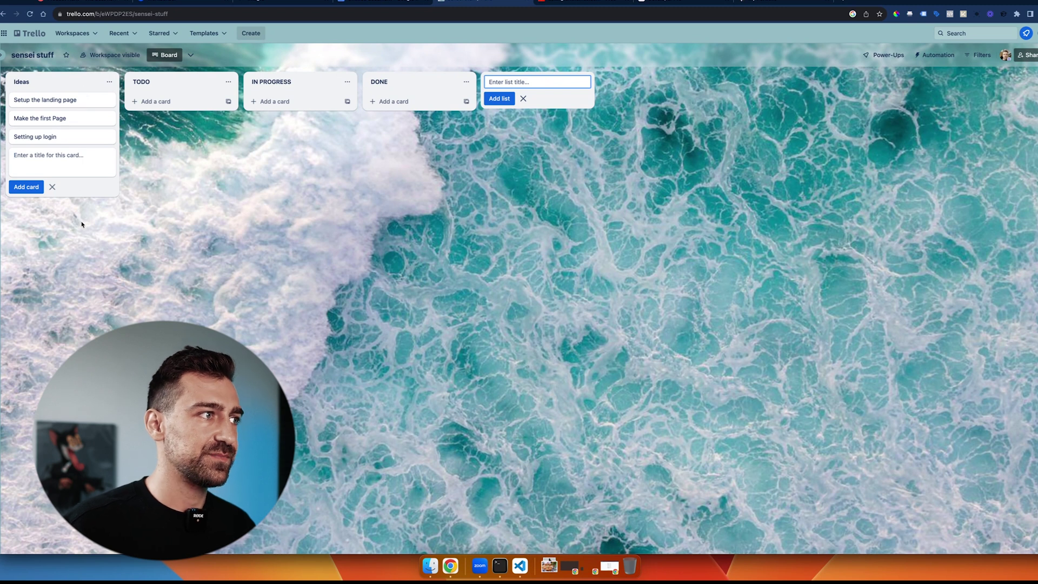
{"action": "left_click_drag", "start_coordinate": [47, 137], "coordinate": [166, 108]}
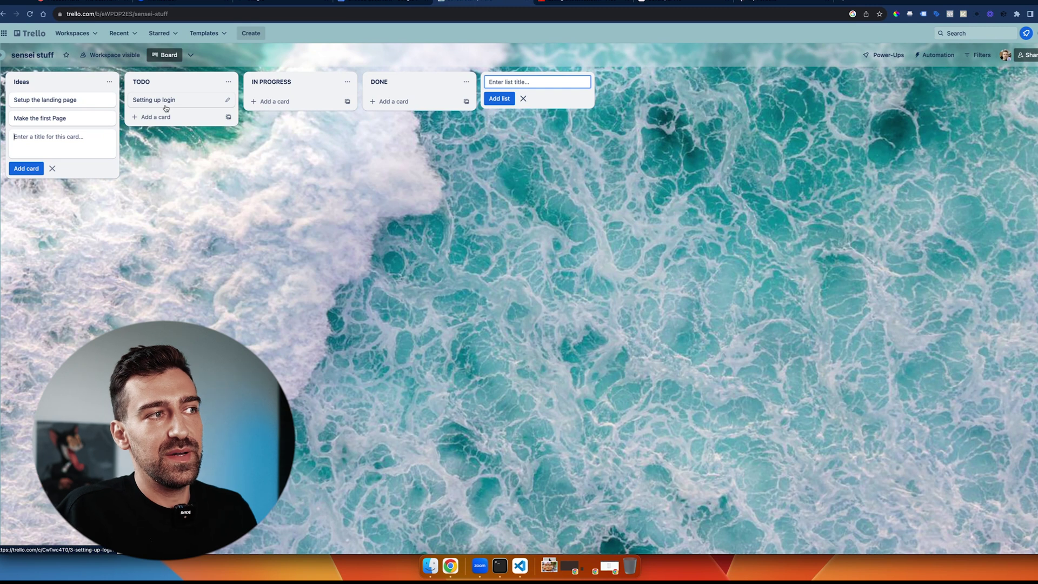
{"action": "left_click_drag", "start_coordinate": [40, 117], "coordinate": [180, 118]}
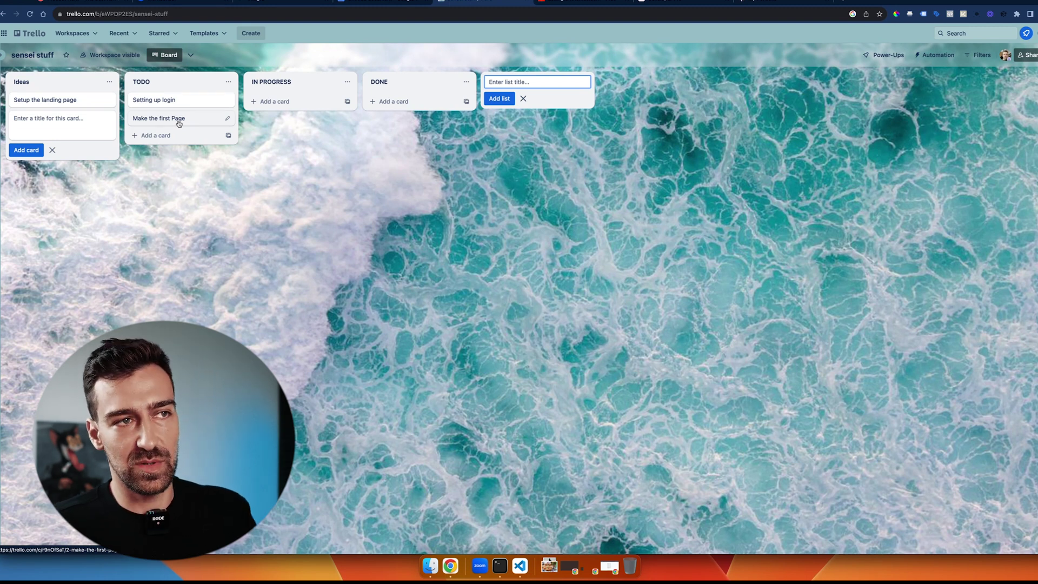
{"action": "left_click_drag", "start_coordinate": [179, 124], "coordinate": [281, 105]}
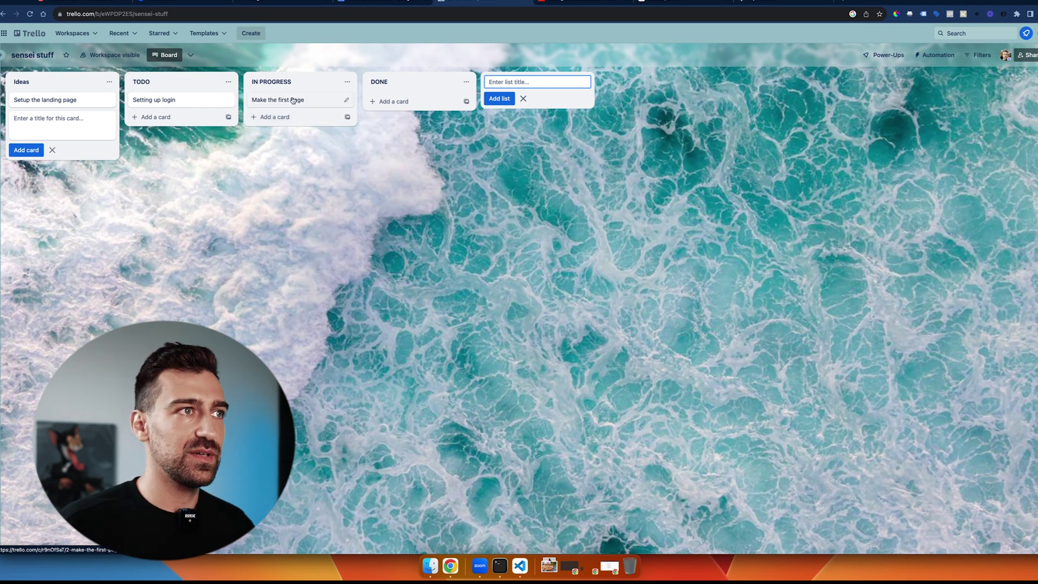
Step: Scroll through the WorkSensei website's feature page
{"action": "left_click", "coordinate": [193, 6]}
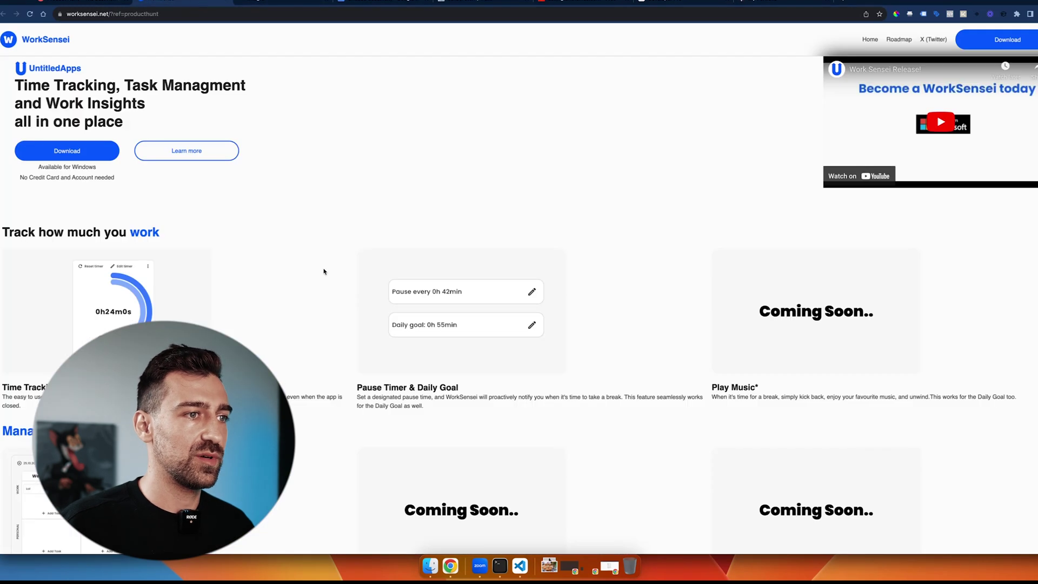
{"action": "scroll", "coordinate": [324, 272], "scroll_direction": "down", "scroll_amount": 8}
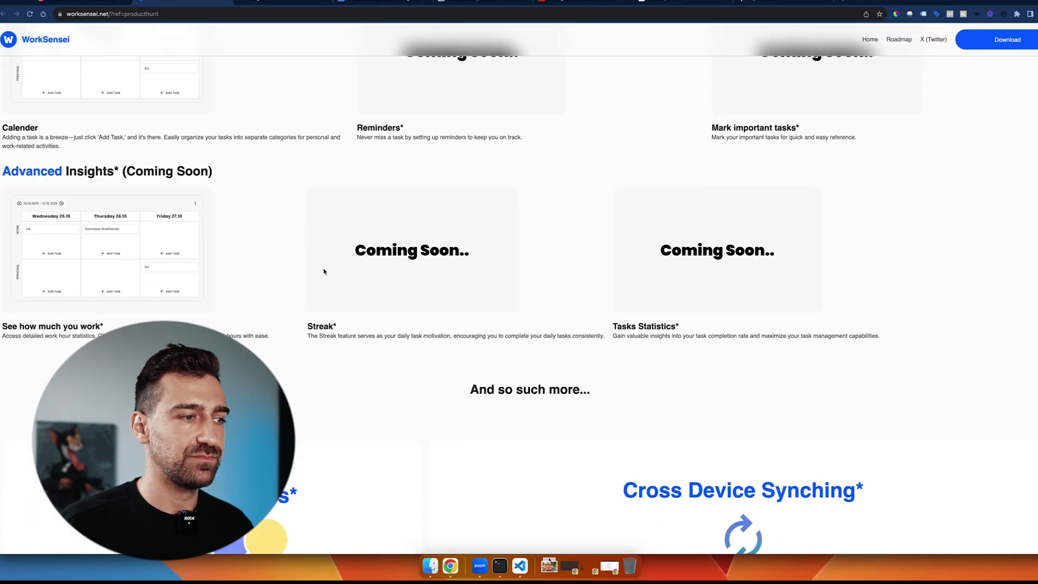
{"action": "scroll", "coordinate": [324, 272], "scroll_direction": "down", "scroll_amount": 10}
{"action": "scroll", "coordinate": [324, 271], "scroll_direction": "up", "scroll_amount": 15}
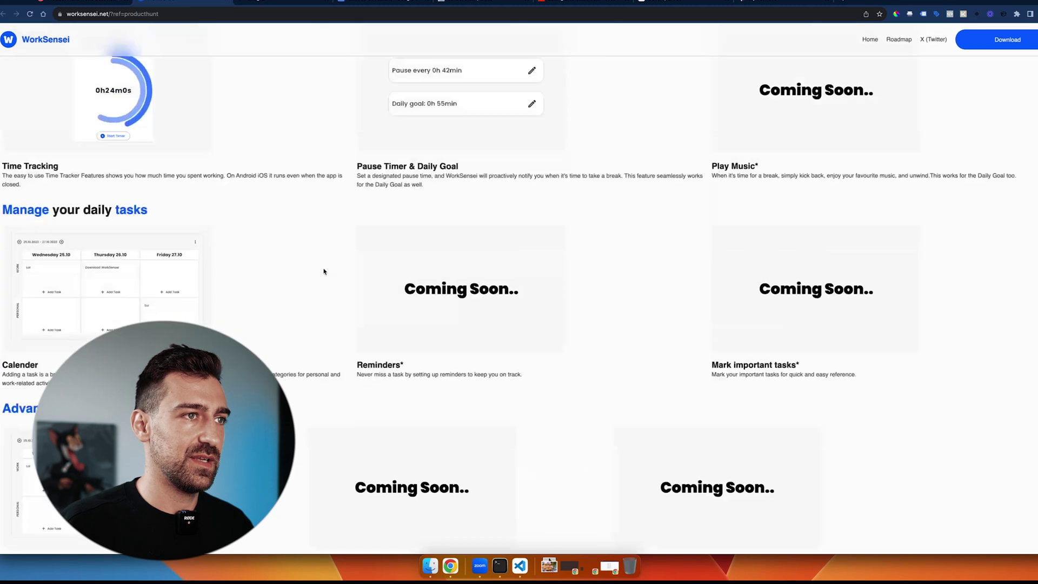
{"action": "scroll", "coordinate": [324, 272], "scroll_direction": "up", "scroll_amount": 3}
{"action": "scroll", "coordinate": [324, 271], "scroll_direction": "down", "scroll_amount": 15}
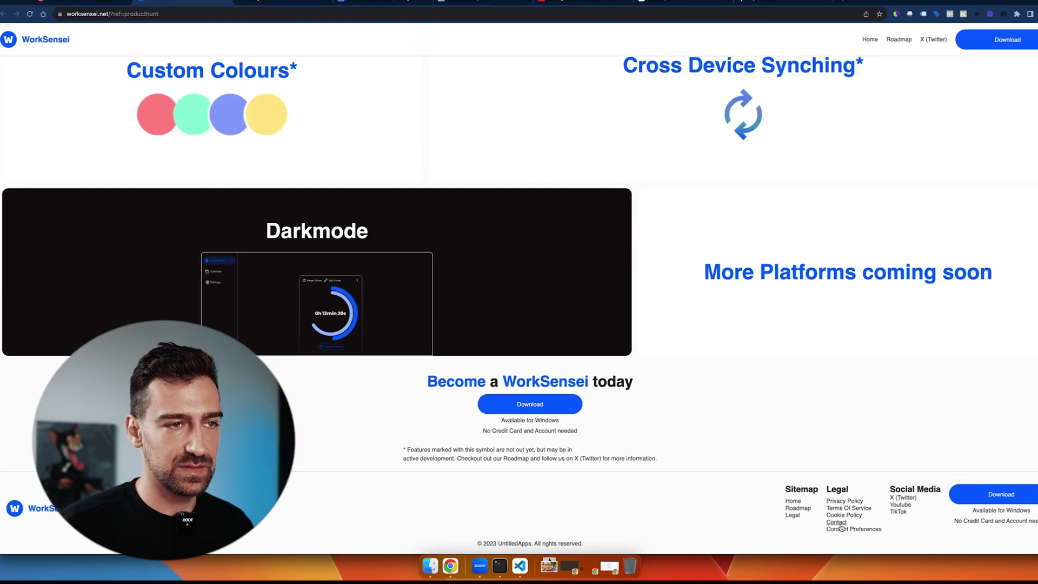
Step: Look over the Product Hunt listing, then the Integra contacts dashboard
{"action": "left_click", "coordinate": [86, 2]}
{"action": "scroll", "coordinate": [222, 297], "scroll_direction": "up", "scroll_amount": 8}
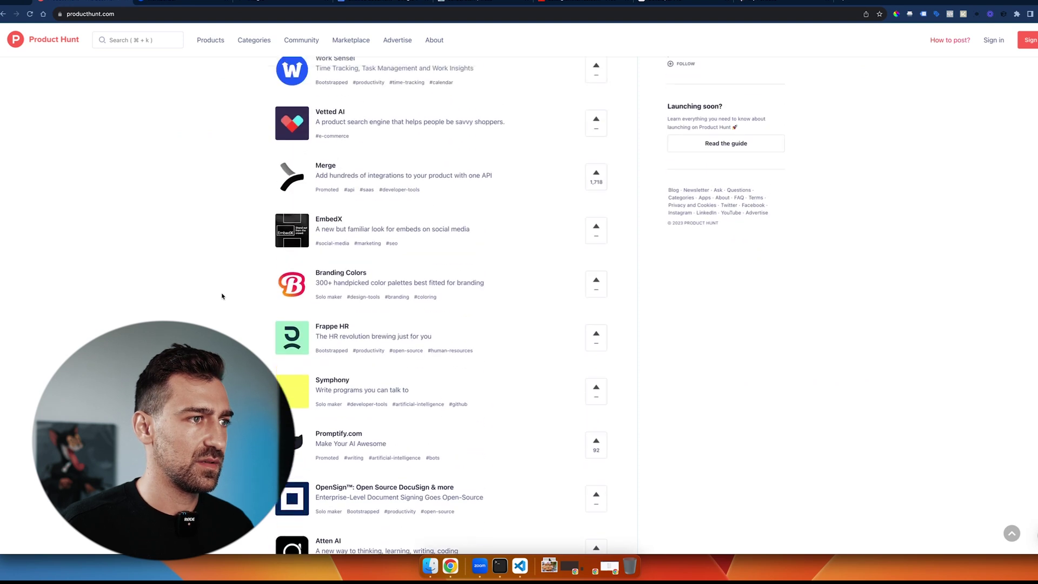
{"action": "scroll", "coordinate": [222, 296], "scroll_direction": "up", "scroll_amount": 2}
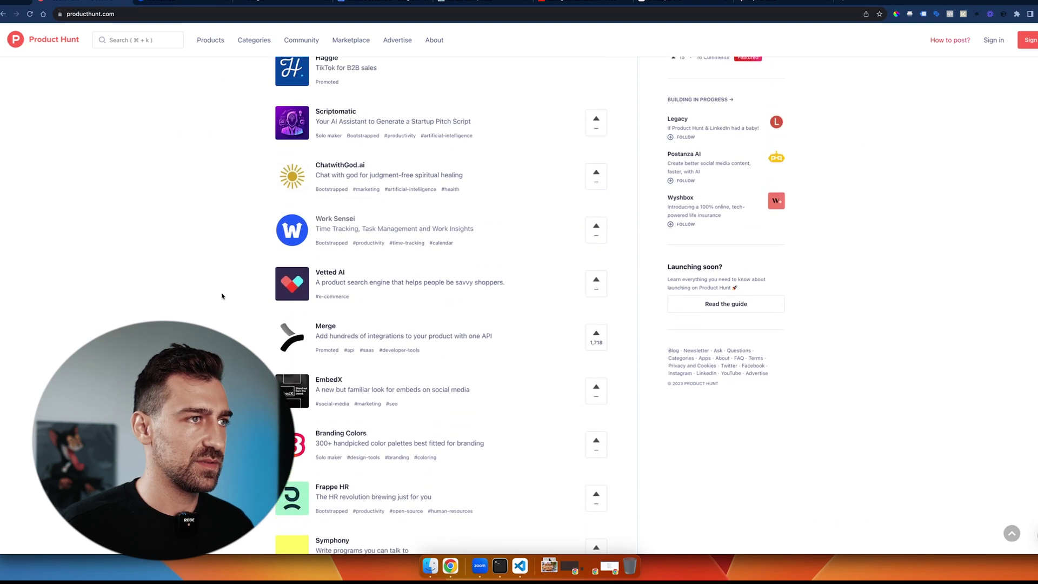
{"action": "left_click", "coordinate": [248, 2]}
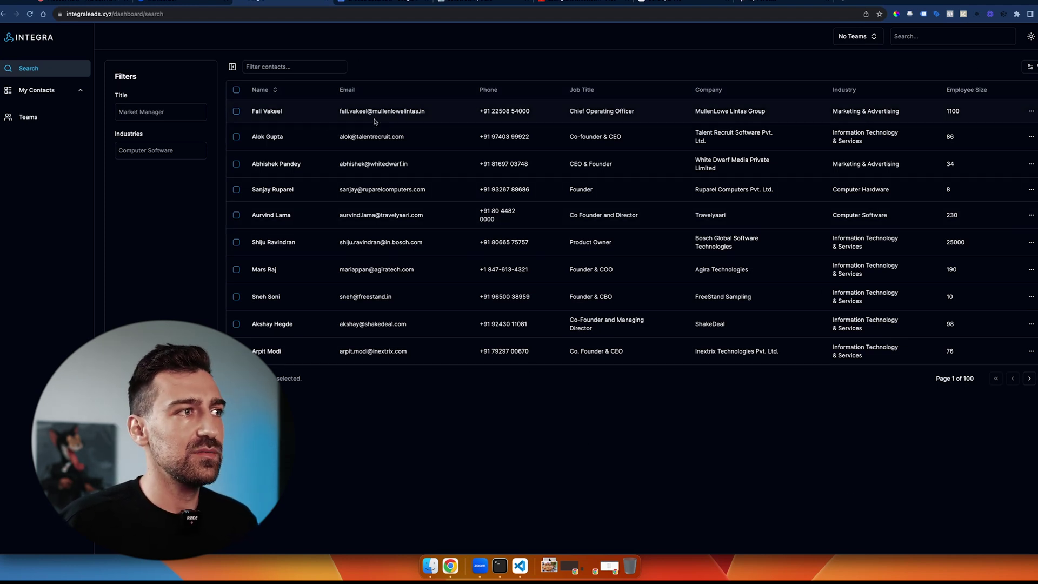
Step: Add 'Make the sidebar', 'Make the table' and 'Make the navbar' cards to the IN PROGRESS list
{"action": "left_click", "coordinate": [476, 2]}
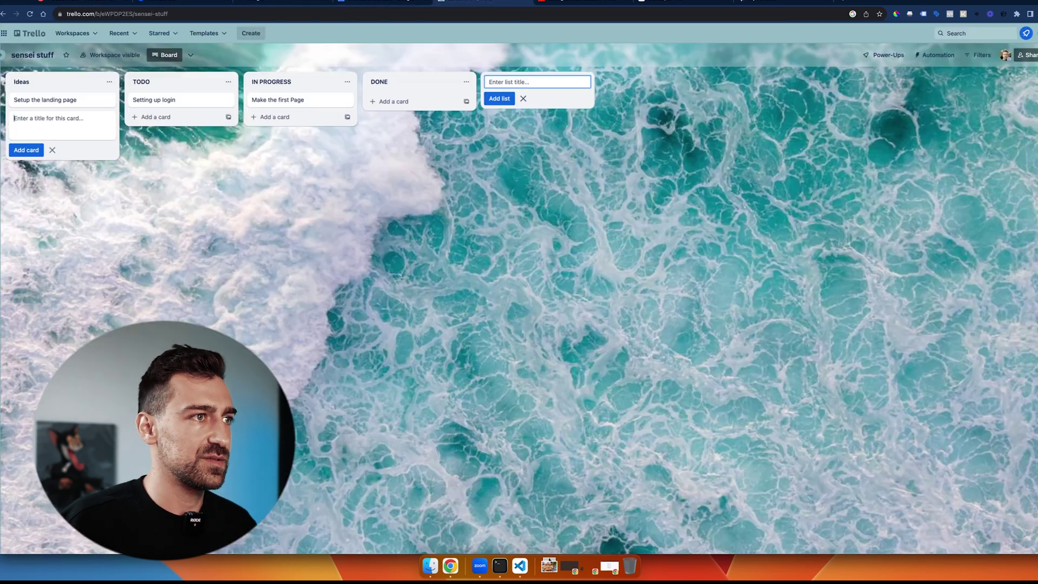
{"action": "left_click", "coordinate": [275, 117]}
{"action": "type", "text": "Make the sidebar"}
{"action": "key", "text": "Return"}
{"action": "type", "text": "Make the table"}
{"action": "key", "text": "Return"}
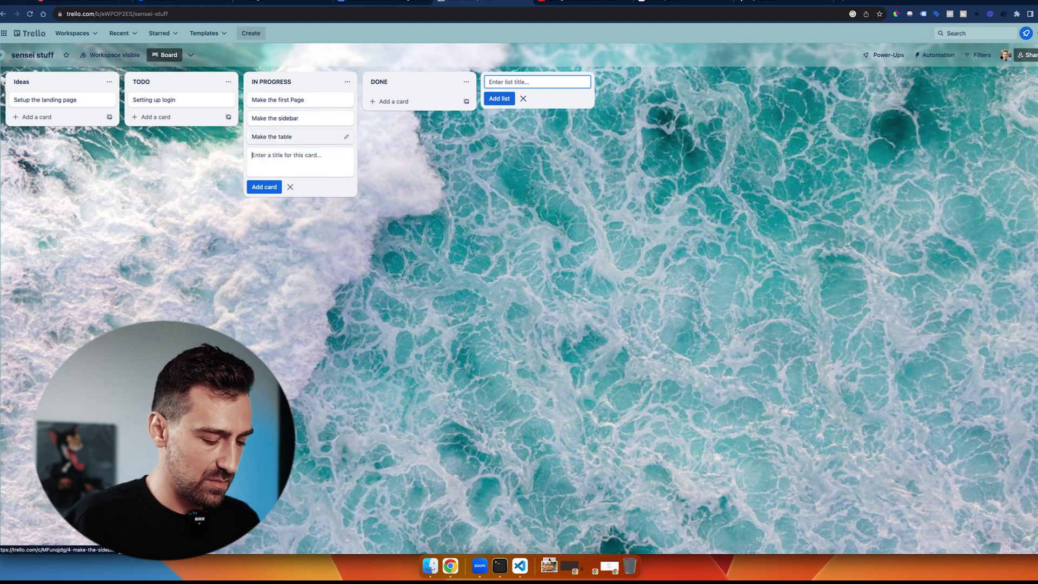
{"action": "type", "text": "Make the"}
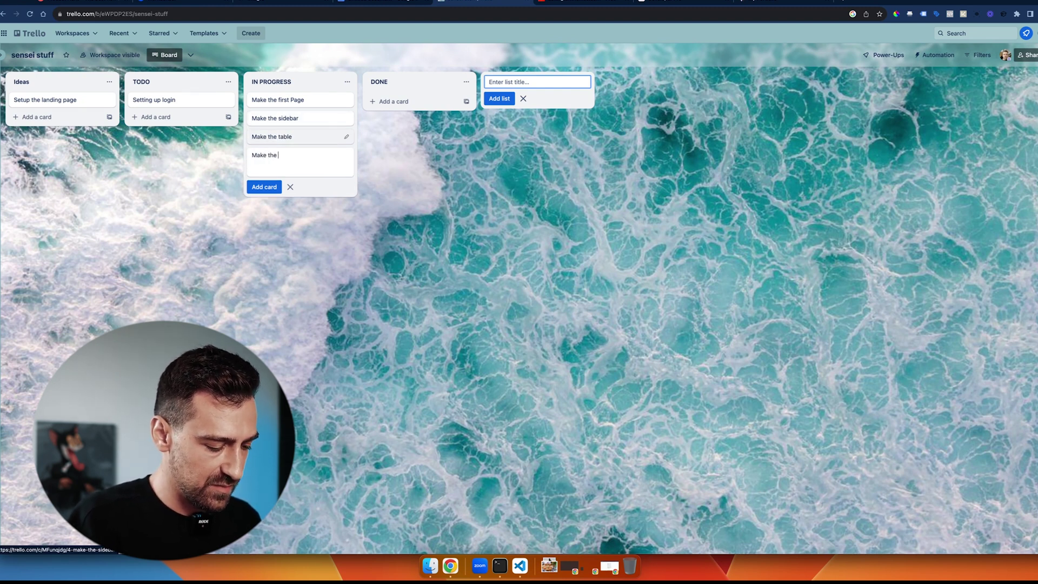
{"action": "type", "text": " navbar"}
{"action": "key", "text": "Return"}
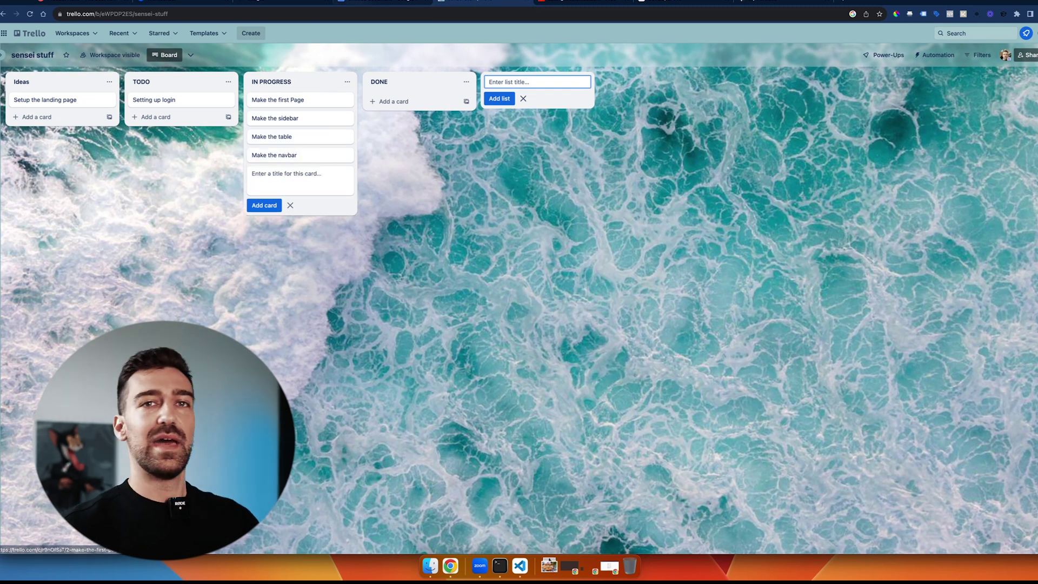
Step: Glance at the Integra contacts dashboard and user-stories document, then return to the sensei stuff board
{"action": "left_click", "coordinate": [286, 1]}
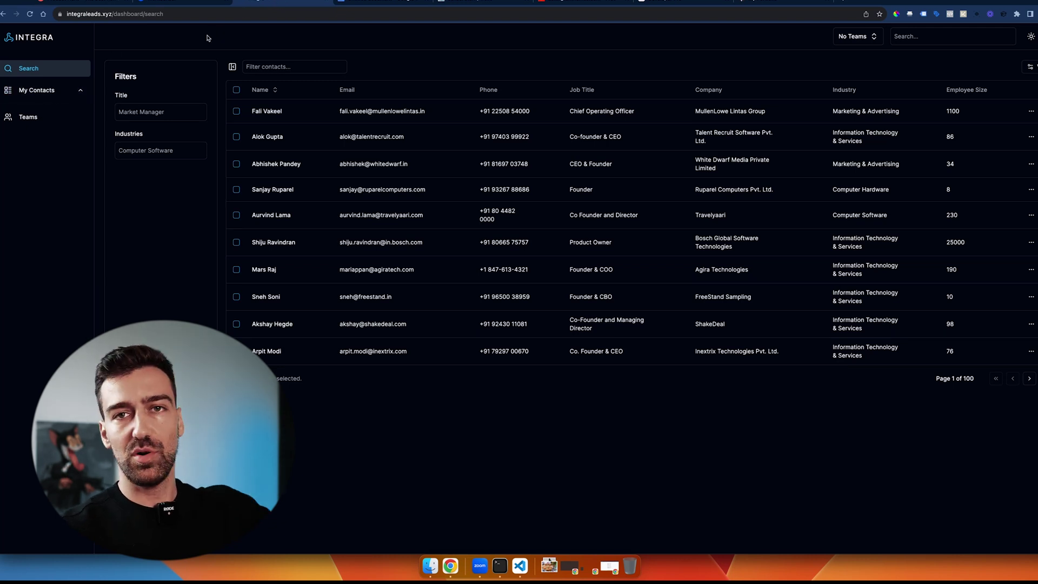
{"action": "key", "text": "ctrl+Tab"}
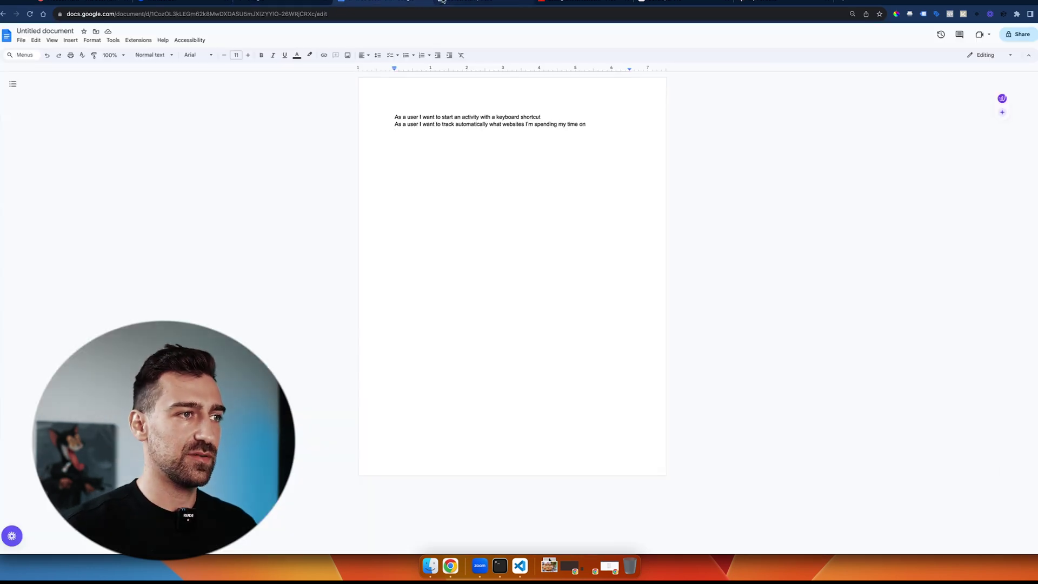
{"action": "key", "text": "ctrl+Tab"}
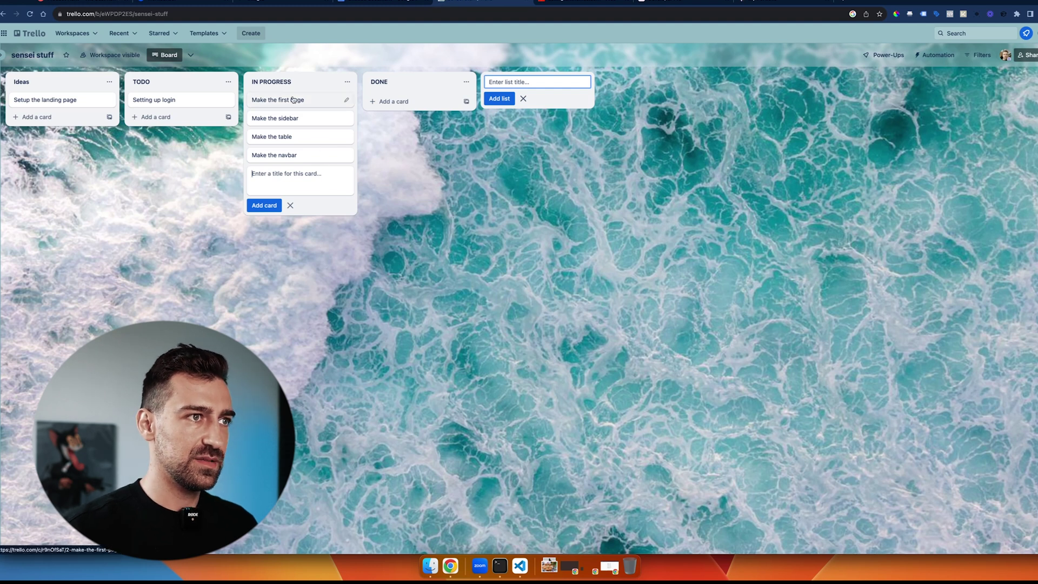
Step: Move the first Page, sidebar, table and navbar cards to DONE and add a 'Sidebar - search' card to IN PROGRESS
{"action": "left_click_drag", "start_coordinate": [296, 100], "coordinate": [417, 101]}
{"action": "left_click_drag", "start_coordinate": [289, 108], "coordinate": [415, 118]}
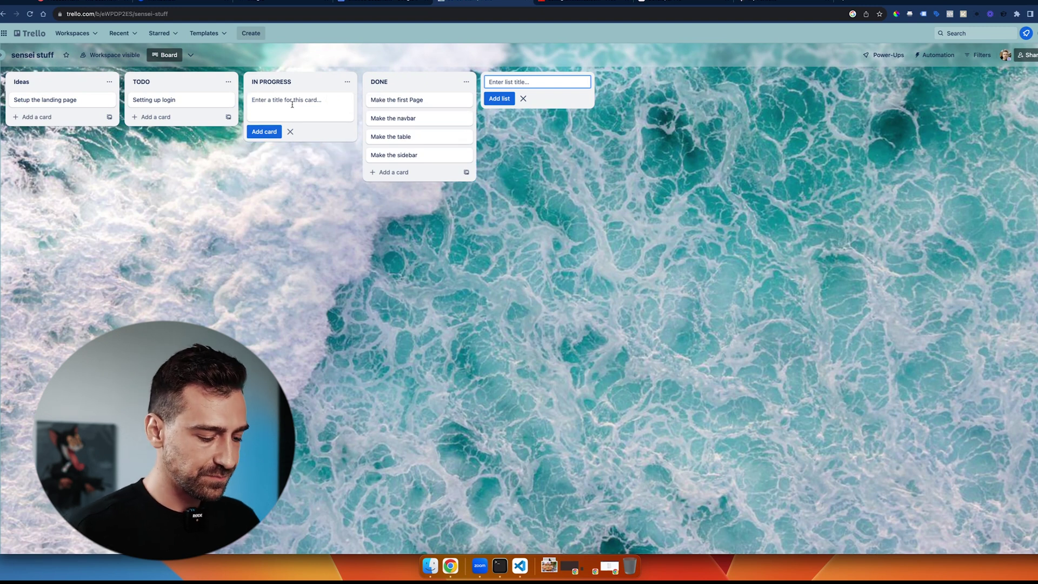
{"action": "type", "text": "Sidebar - search"}
{"action": "key", "text": "Return"}
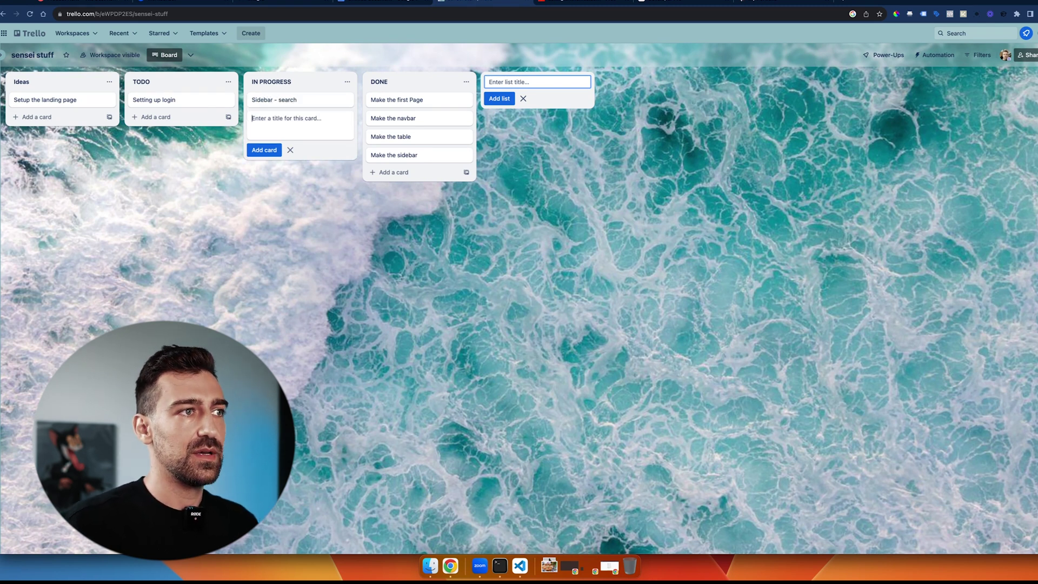
{"action": "left_click", "coordinate": [274, 153]}
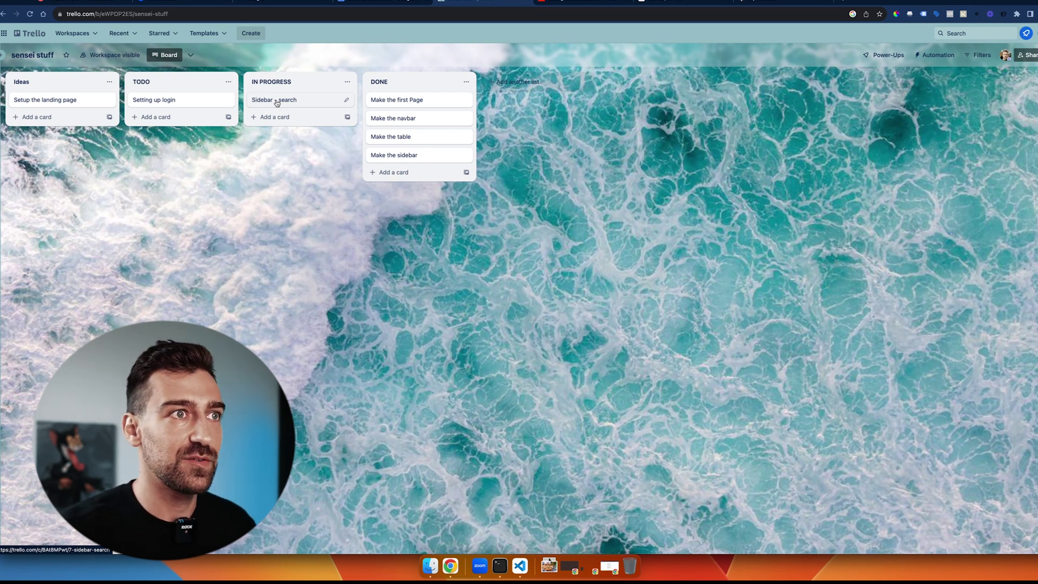
Step: Cycle through the Lexington themes, portfolio and Razer Gaming Blade product tabs
{"action": "key", "text": "ctrl+Tab"}
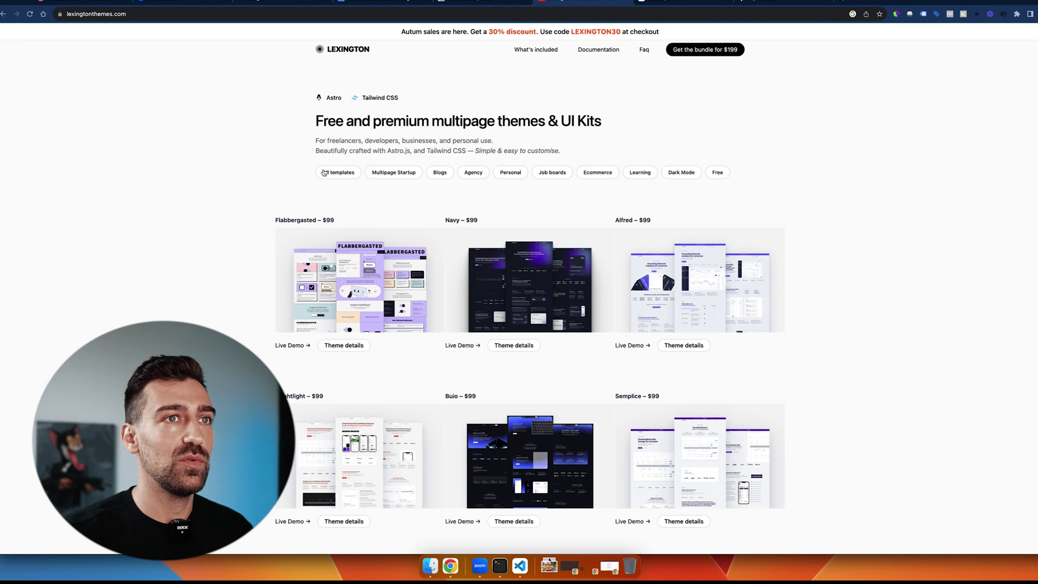
{"action": "key", "text": "ctrl+Tab"}
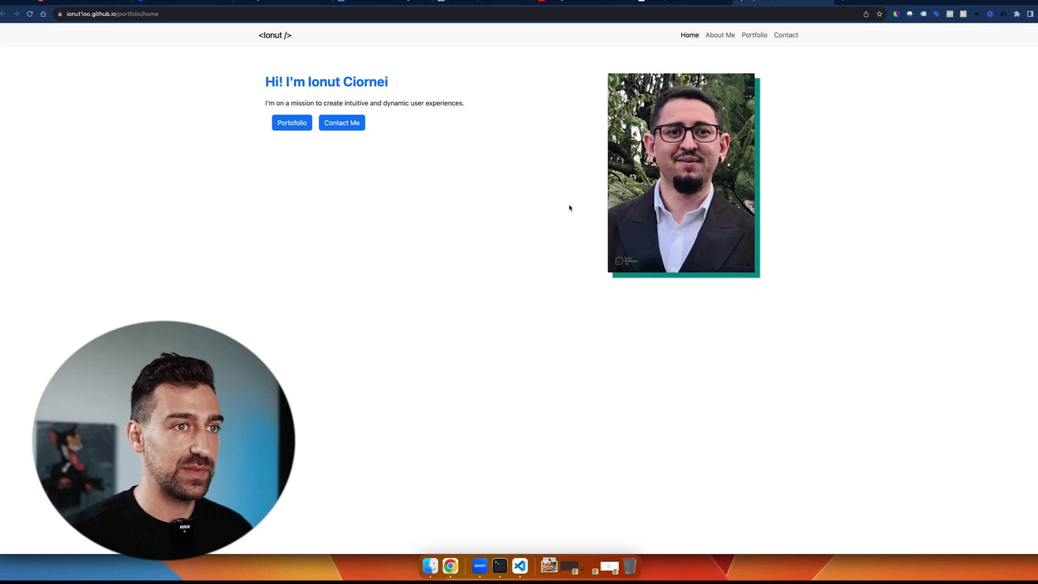
{"action": "key", "text": "ctrl+Tab"}
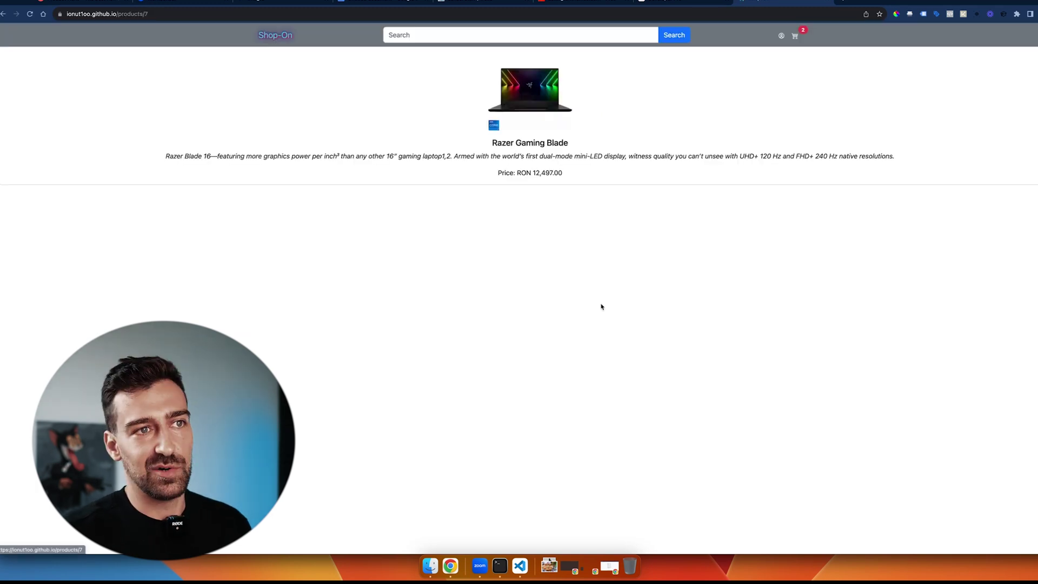
Step: Open the Dell Alienware X16 R1 product page, then the Shop-On shopping cart
{"action": "scroll", "coordinate": [582, 292], "scroll_direction": "left", "scroll_amount": 5}
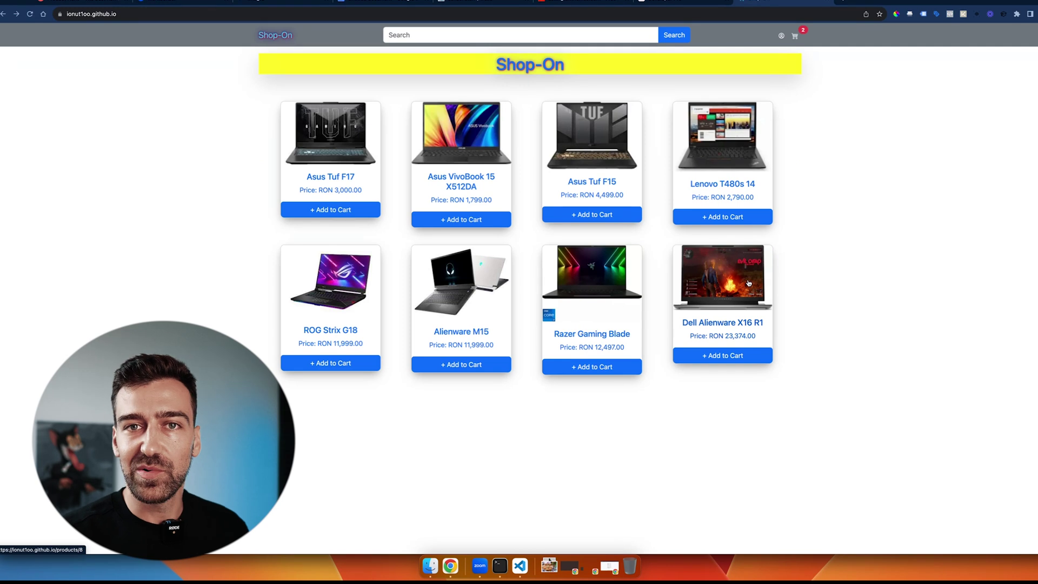
{"action": "left_click", "coordinate": [742, 263]}
{"action": "scroll", "coordinate": [638, 233], "scroll_direction": "left", "scroll_amount": 5}
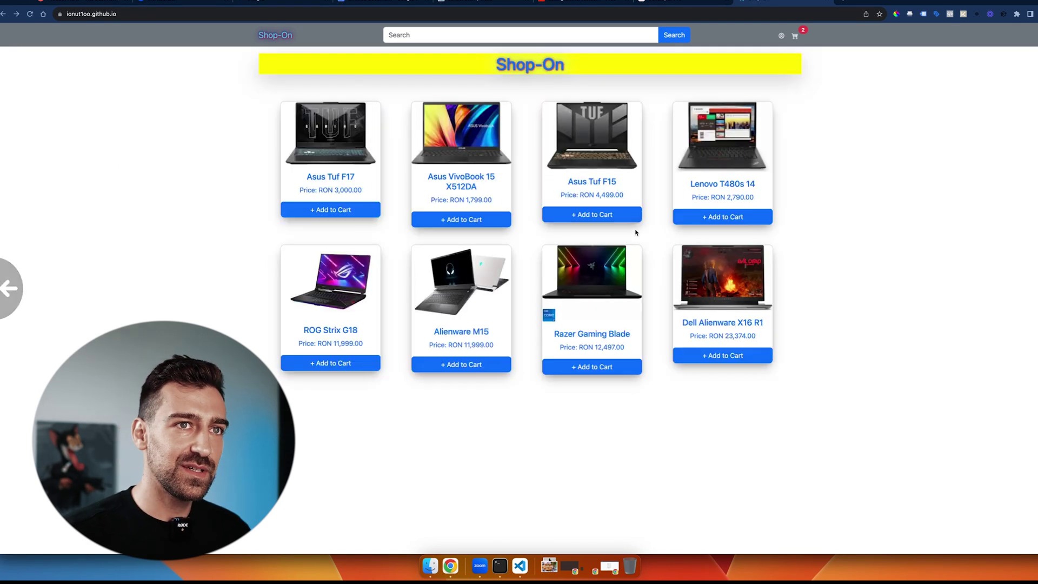
{"action": "left_click", "coordinate": [799, 37]}
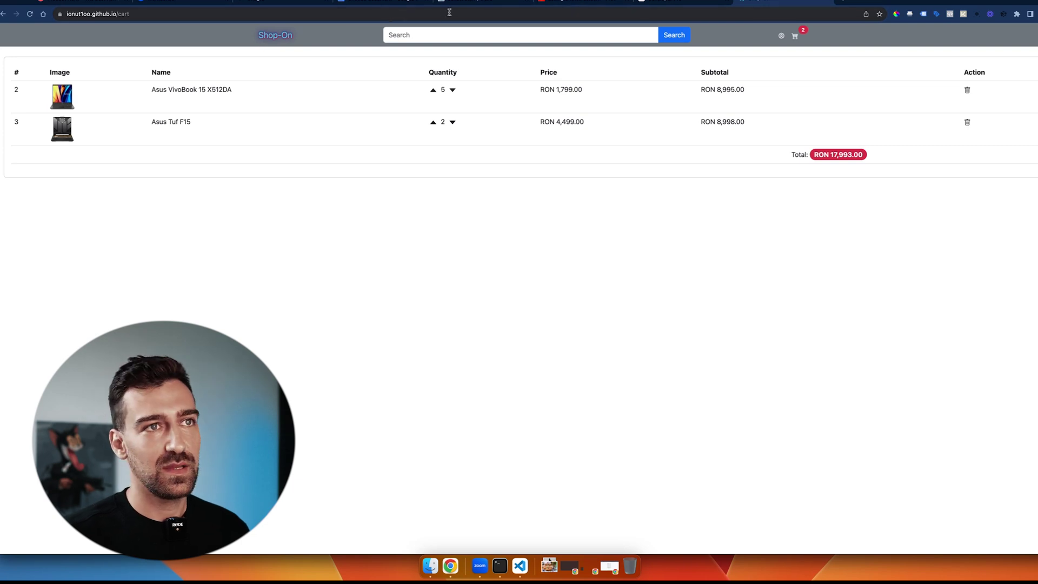
Step: Return to the Lexington themes gallery and scroll through the available themes
{"action": "left_click", "coordinate": [563, 3]}
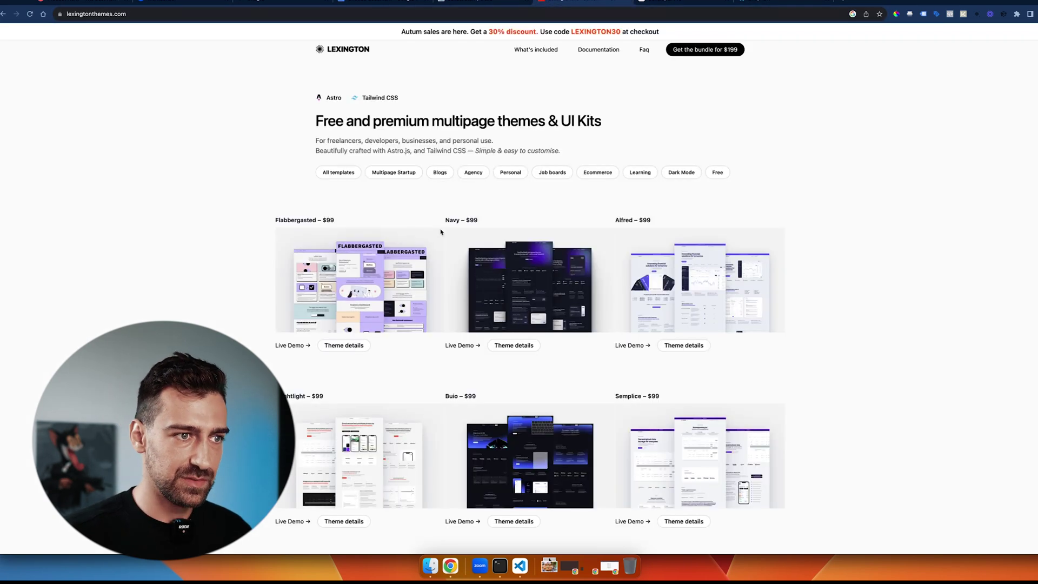
{"action": "scroll", "coordinate": [530, 308], "scroll_direction": "down", "scroll_amount": 2}
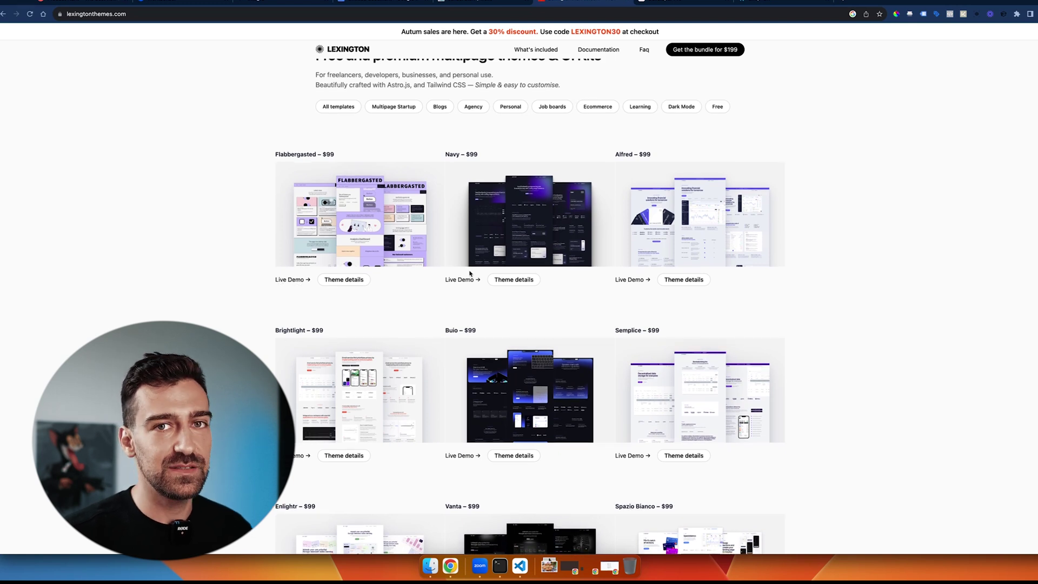
{"action": "scroll", "coordinate": [274, 325], "scroll_direction": "down", "scroll_amount": 10}
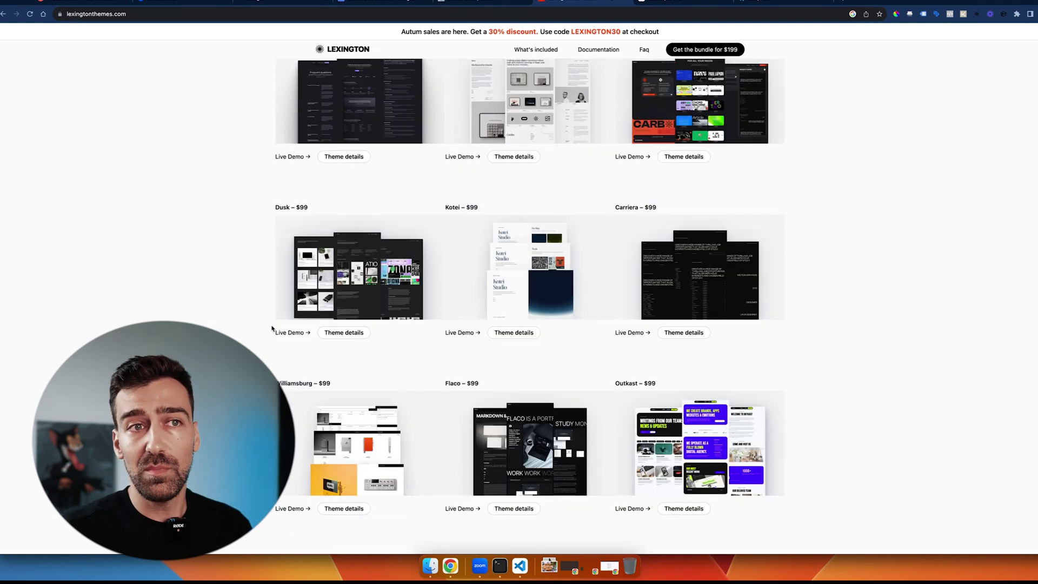
{"action": "scroll", "coordinate": [272, 329], "scroll_direction": "up", "scroll_amount": 3}
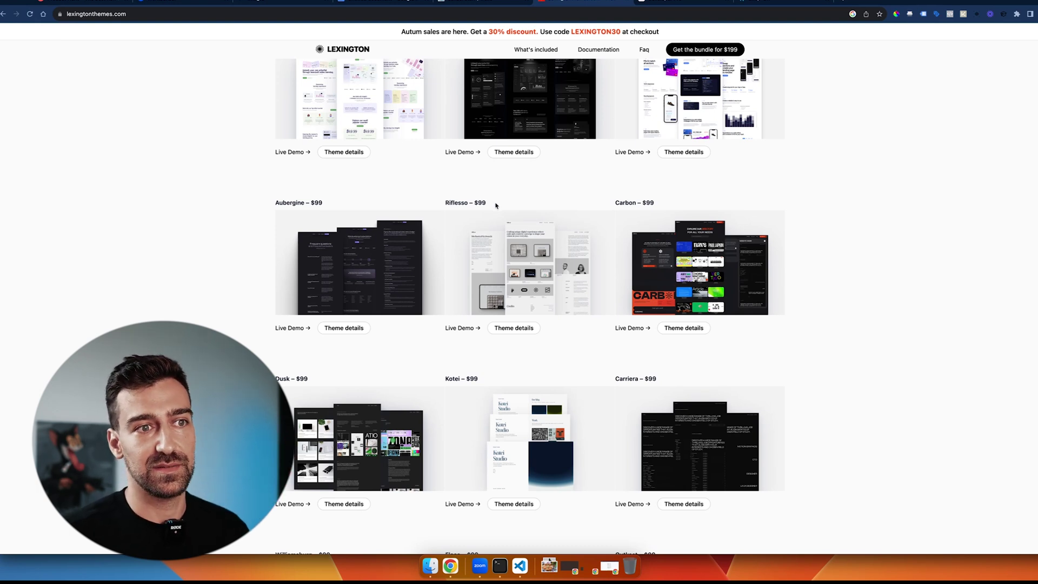
{"action": "scroll", "coordinate": [496, 206], "scroll_direction": "up", "scroll_amount": 2}
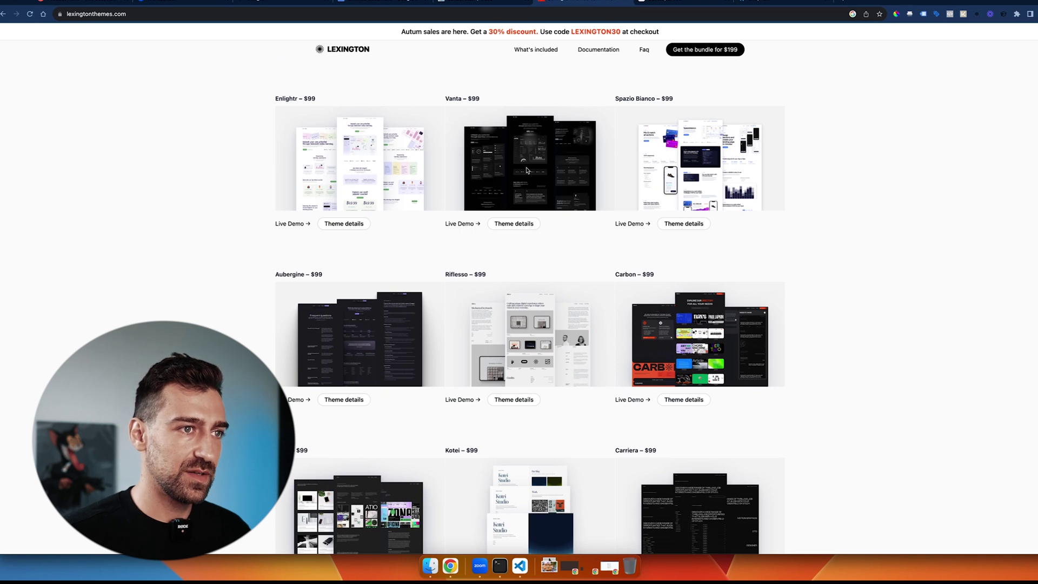
Step: View the Vanta theme's details, go back, and open the Buio theme's live demo
{"action": "left_click", "coordinate": [505, 227]}
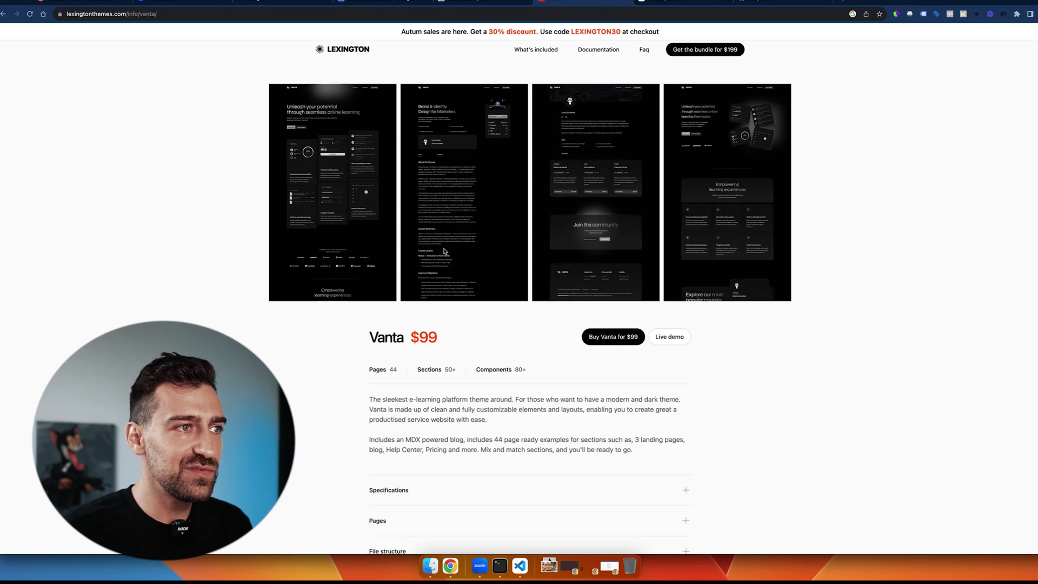
{"action": "key", "text": "super+Left"}
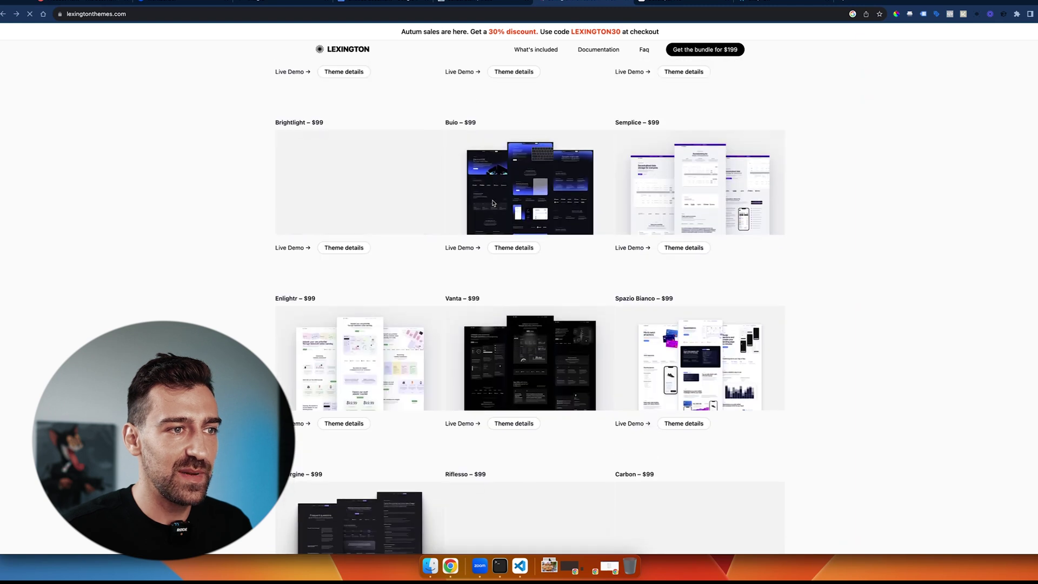
{"action": "left_click", "coordinate": [455, 248]}
{"action": "scroll", "coordinate": [321, 391], "scroll_direction": "down", "scroll_amount": 10}
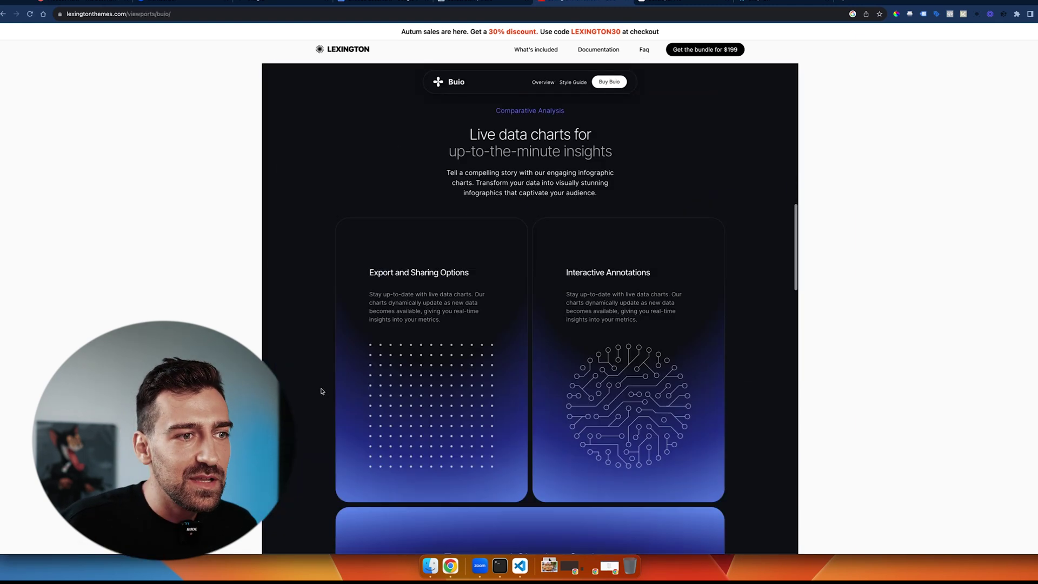
{"action": "scroll", "coordinate": [321, 392], "scroll_direction": "down", "scroll_amount": 15}
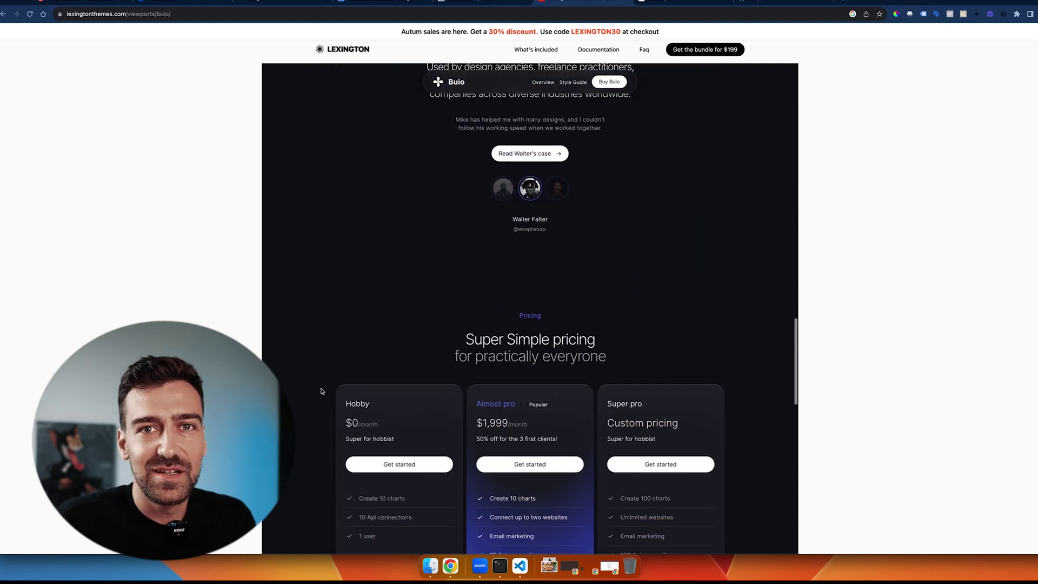
{"action": "scroll", "coordinate": [321, 392], "scroll_direction": "down", "scroll_amount": 10}
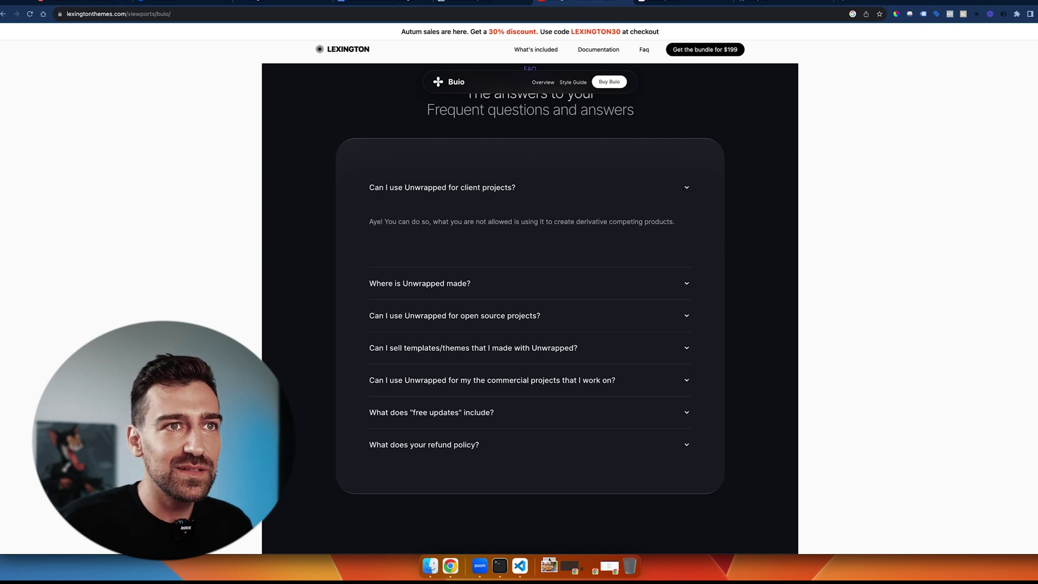
{"action": "left_click", "coordinate": [697, 3]}
{"action": "left_click", "coordinate": [563, 2]}
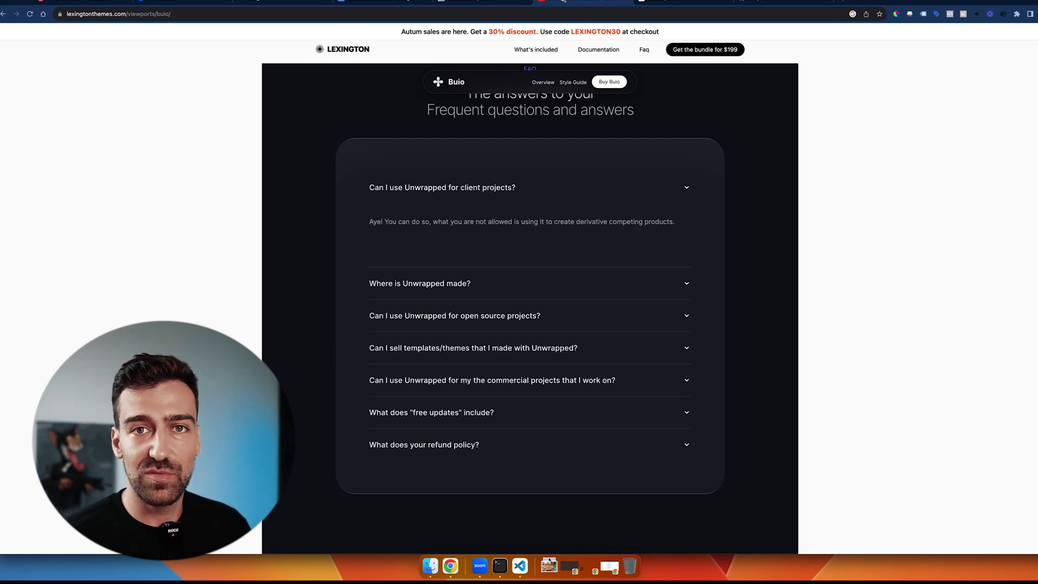
{"action": "scroll", "coordinate": [308, 274], "scroll_direction": "up", "scroll_amount": 20}
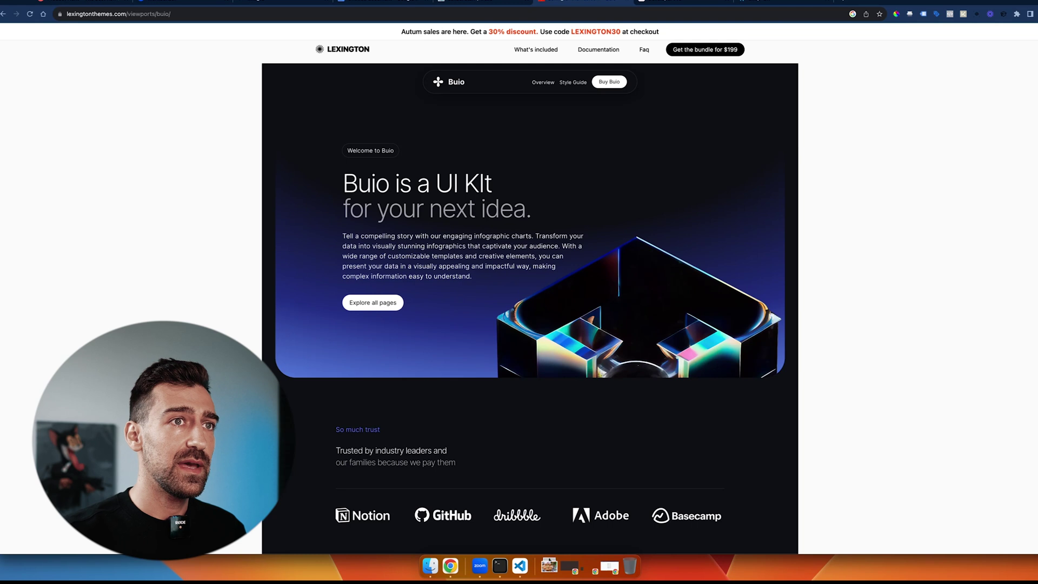
Step: On the Developer Pro Skool tab, open Classroom and the Live call recordings course, then return to the course grid
{"action": "left_click", "coordinate": [664, 2]}
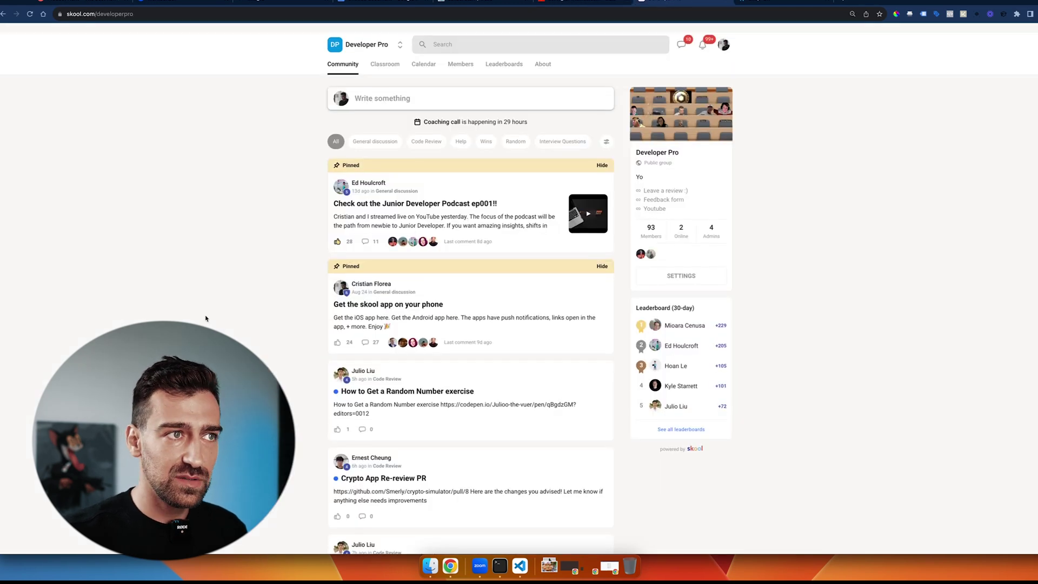
{"action": "scroll", "coordinate": [277, 210], "scroll_direction": "down", "scroll_amount": 3}
{"action": "scroll", "coordinate": [387, 62], "scroll_direction": "down", "scroll_amount": 8}
{"action": "scroll", "coordinate": [387, 61], "scroll_direction": "up", "scroll_amount": 10}
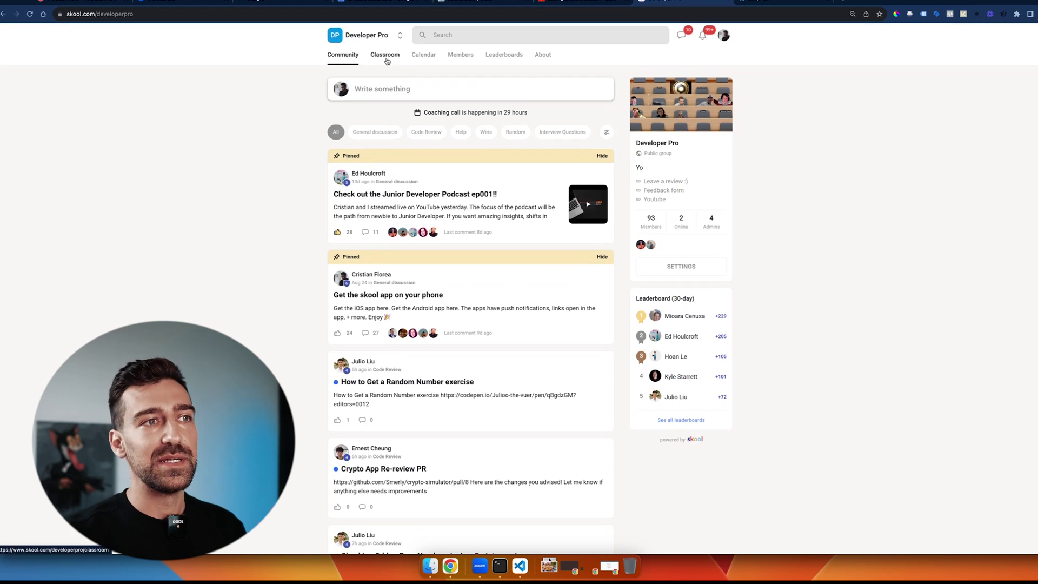
{"action": "left_click", "coordinate": [387, 60]}
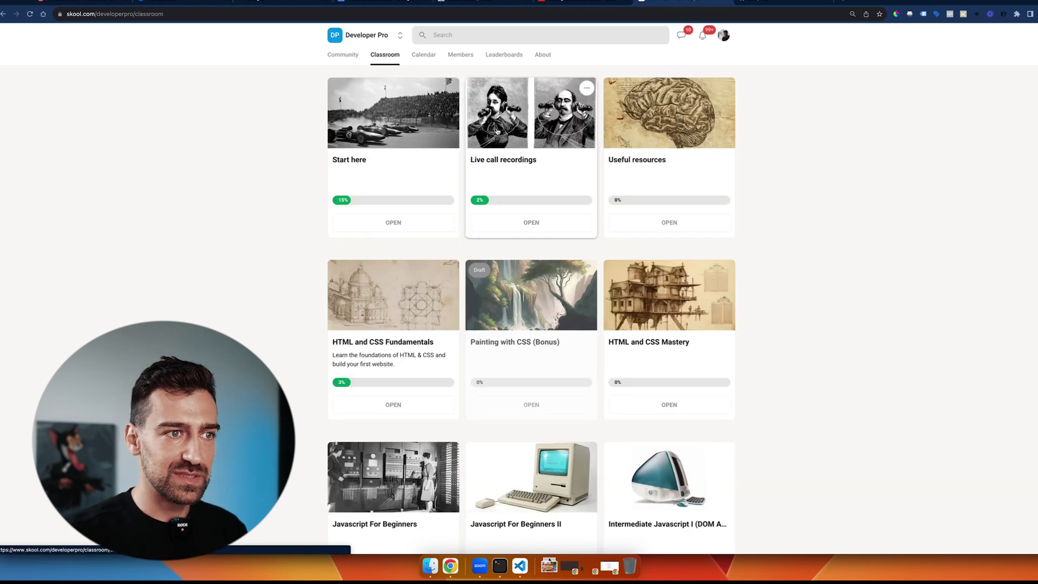
{"action": "left_click", "coordinate": [497, 130]}
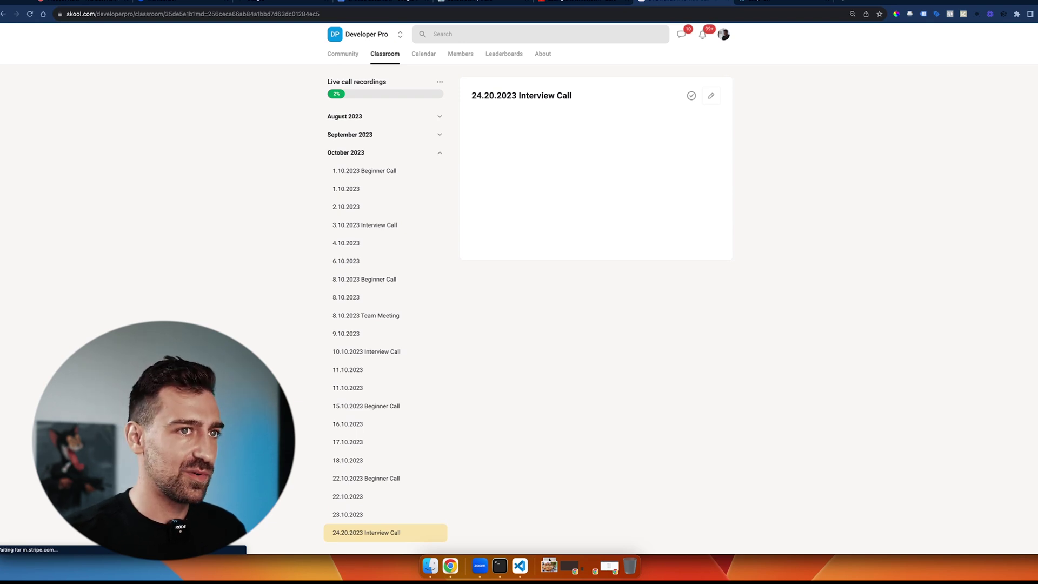
{"action": "scroll", "coordinate": [519, 292], "scroll_direction": "left", "scroll_amount": 5}
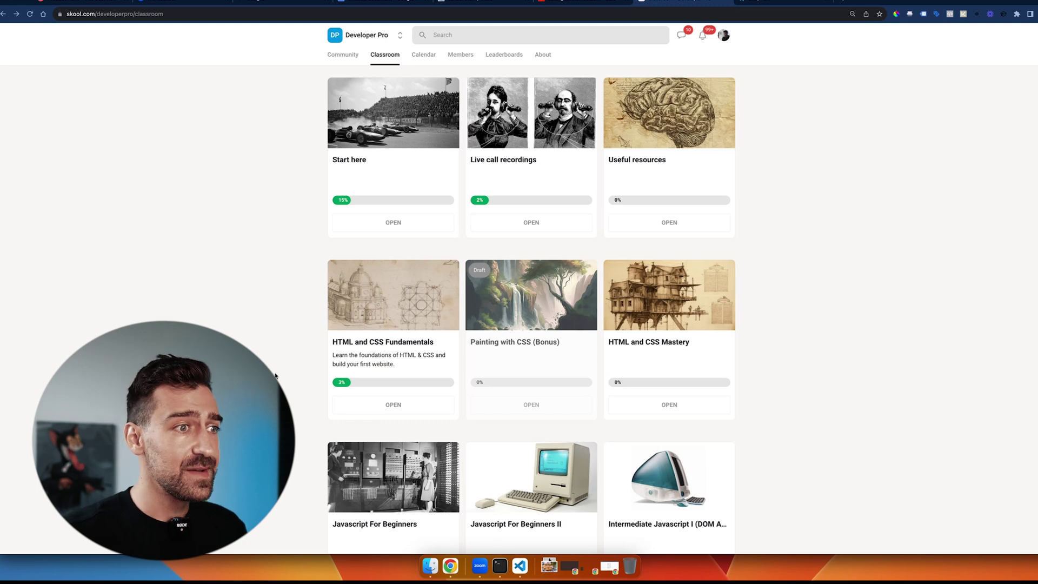
{"action": "scroll", "coordinate": [297, 428], "scroll_direction": "down", "scroll_amount": 1}
{"action": "scroll", "coordinate": [297, 324], "scroll_direction": "down", "scroll_amount": 2}
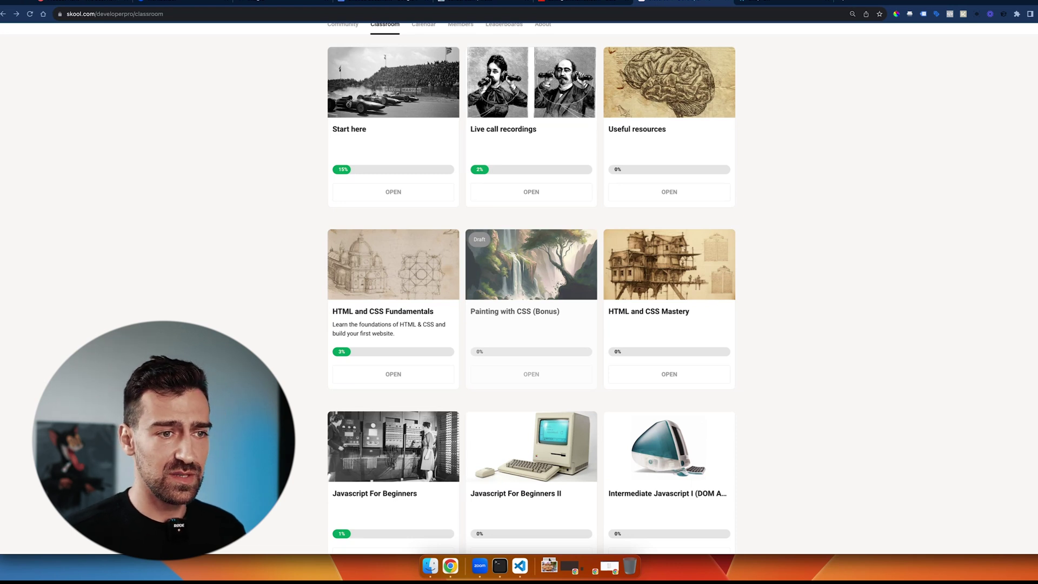
{"action": "scroll", "coordinate": [519, 292], "scroll_direction": "down", "scroll_amount": 2}
{"action": "scroll", "coordinate": [519, 292], "scroll_direction": "up", "scroll_amount": 3}
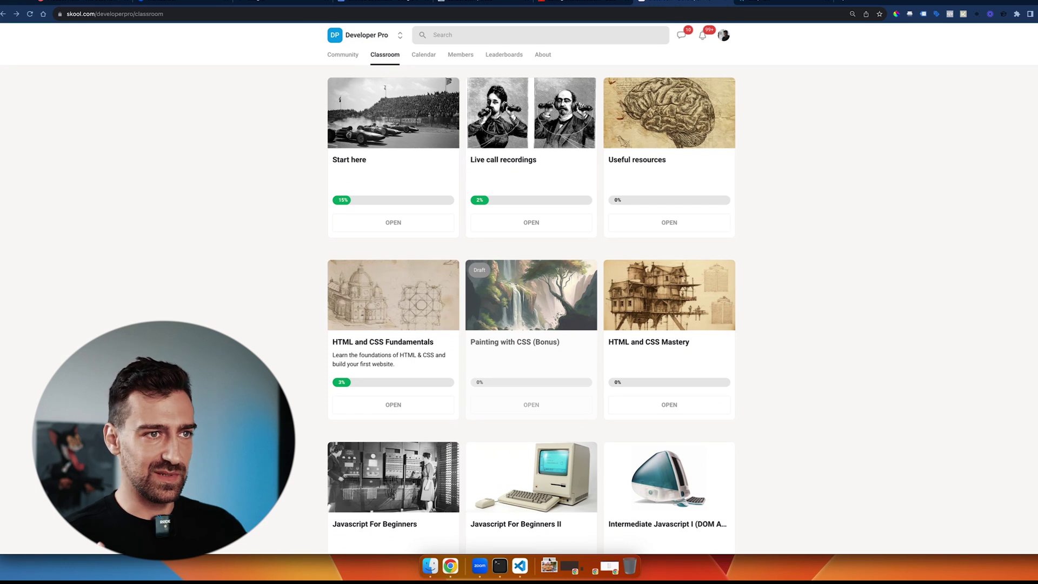